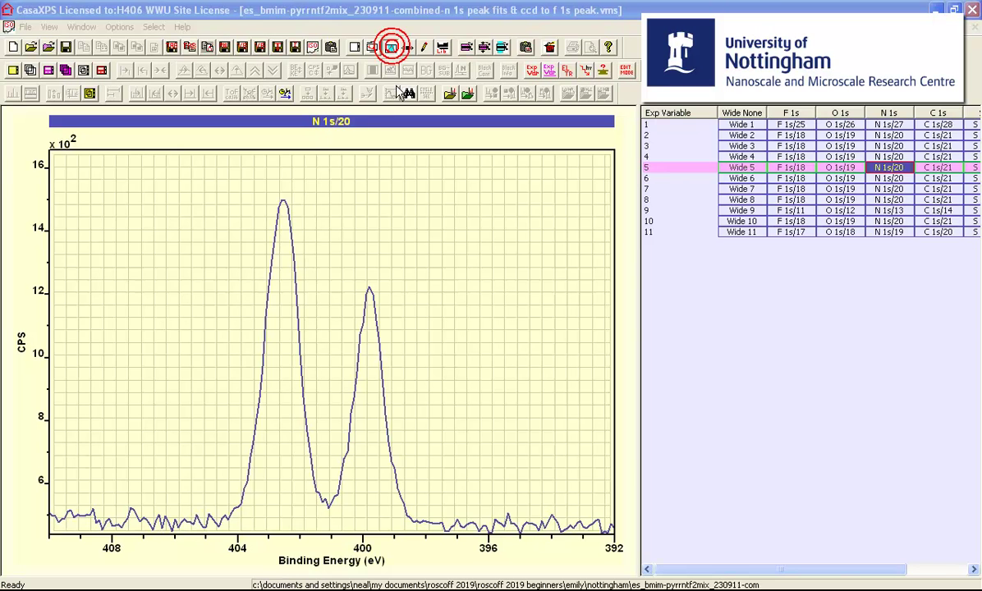
Show the N 1s/20 Quantification Parameters dialog, moved right of the plot so both peaks stay visible
click(372, 47)
mouse_move(398, 92)
mouse_down()
mouse_move(603, 145)
mouse_move(719, 145)
mouse_up()
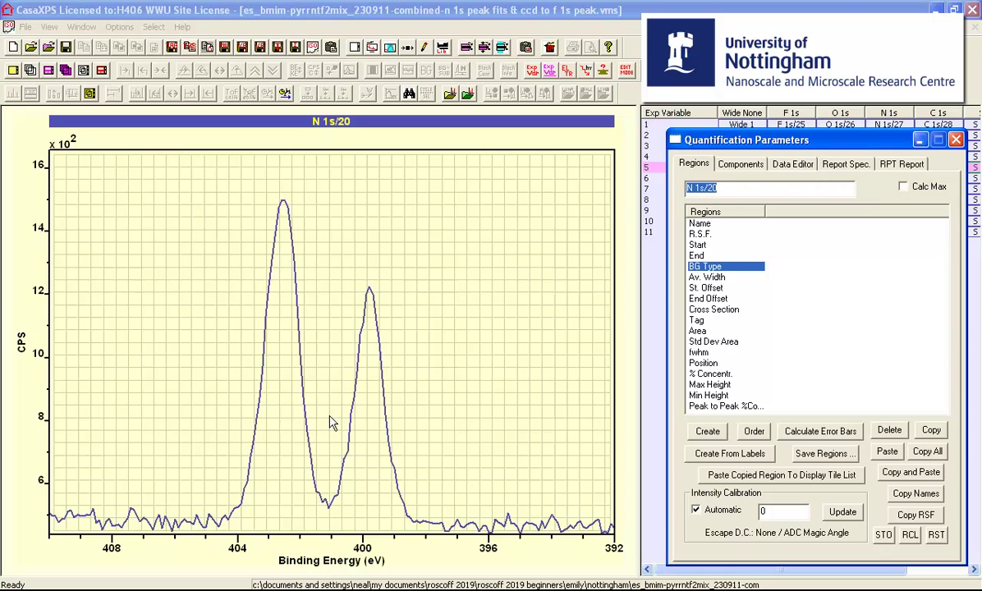
Create an N 1s region spanning 406.238–394.922 eV with a Tougaard background averaging width of 5
click(698, 438)
click(74, 473)
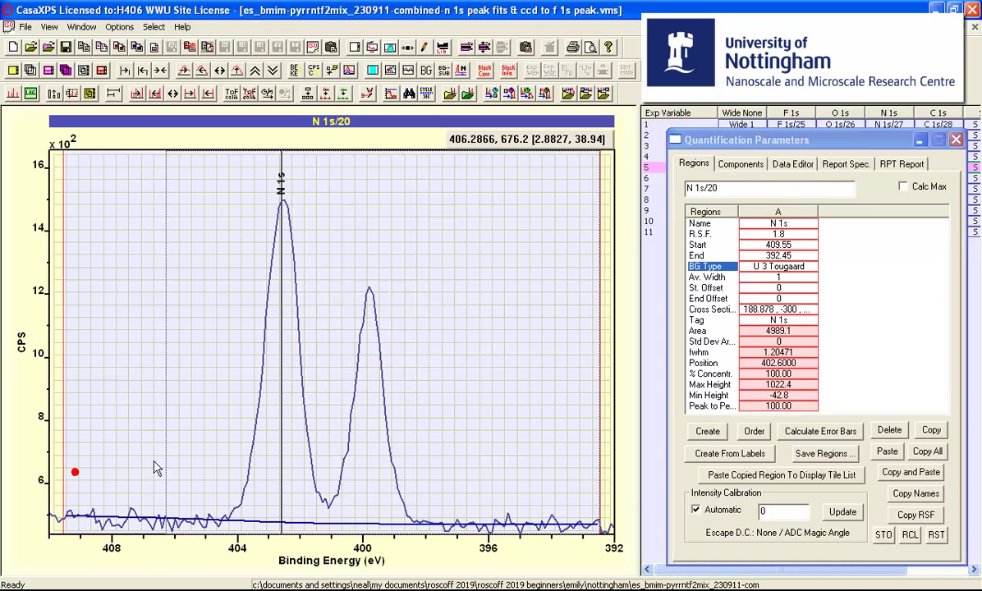
drag(167, 467, 169, 465)
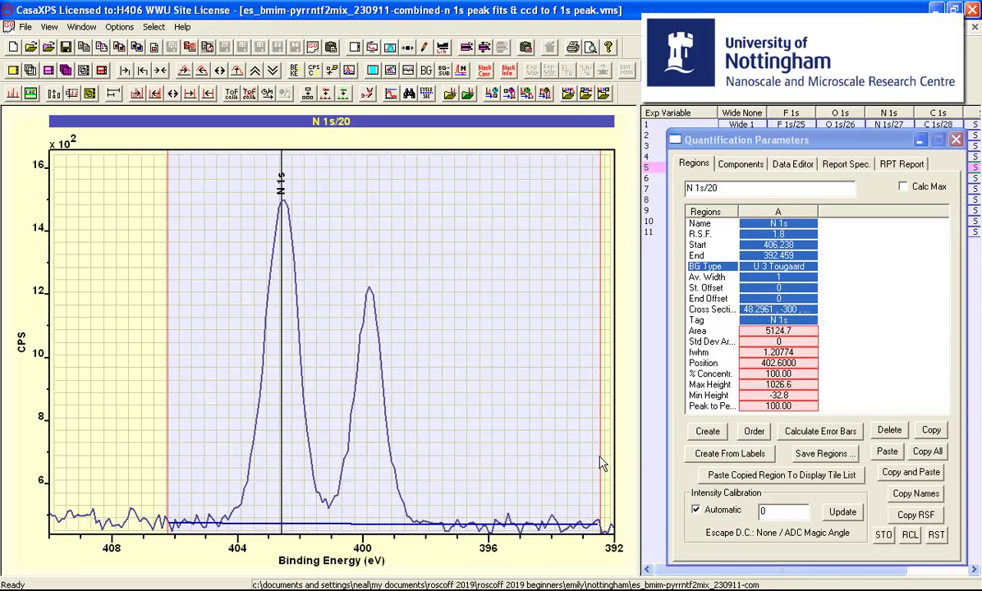
drag(600, 464, 523, 457)
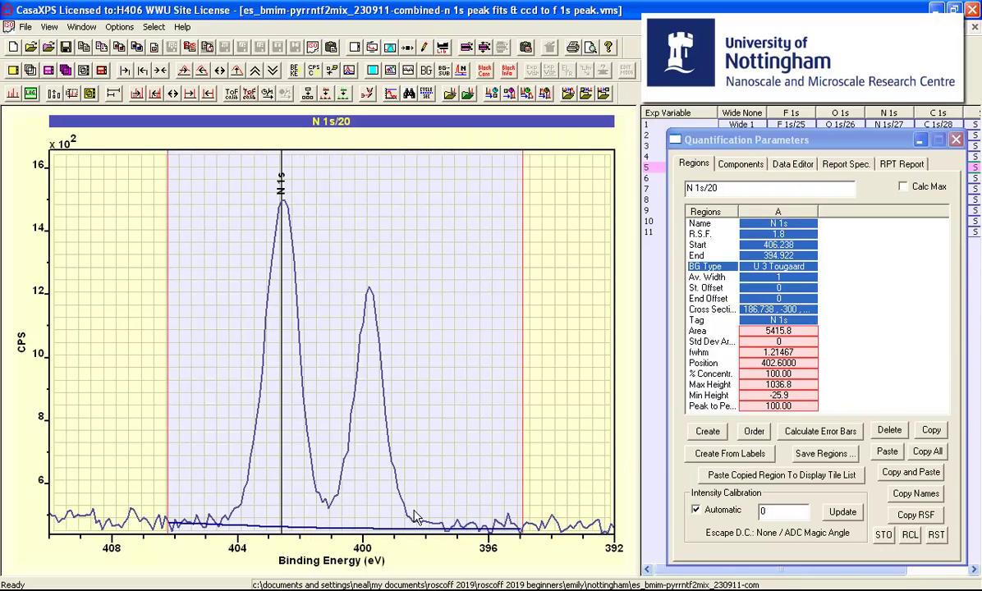
click(774, 277)
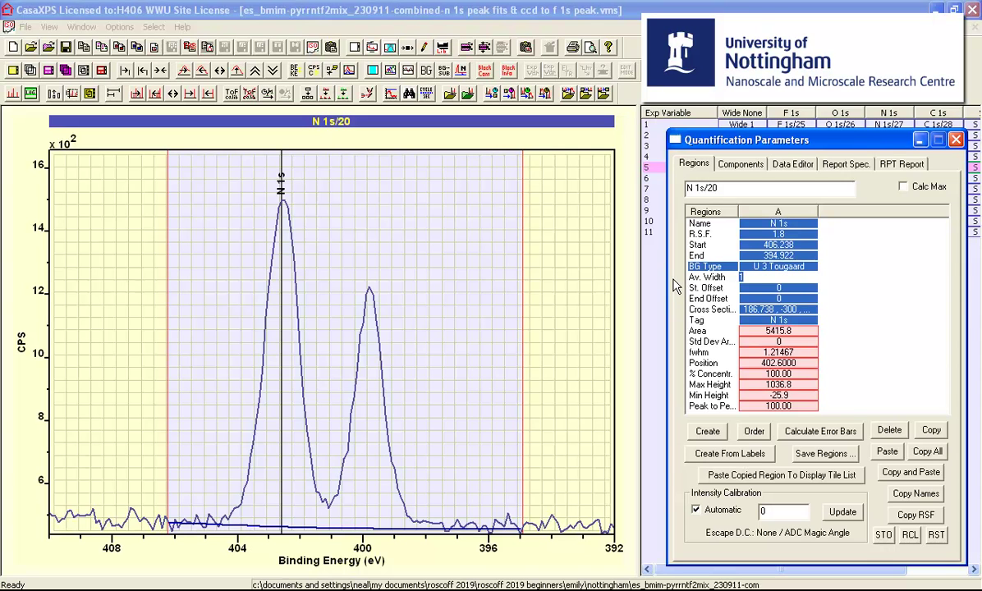
text(5)
key(Return)
key(Return)
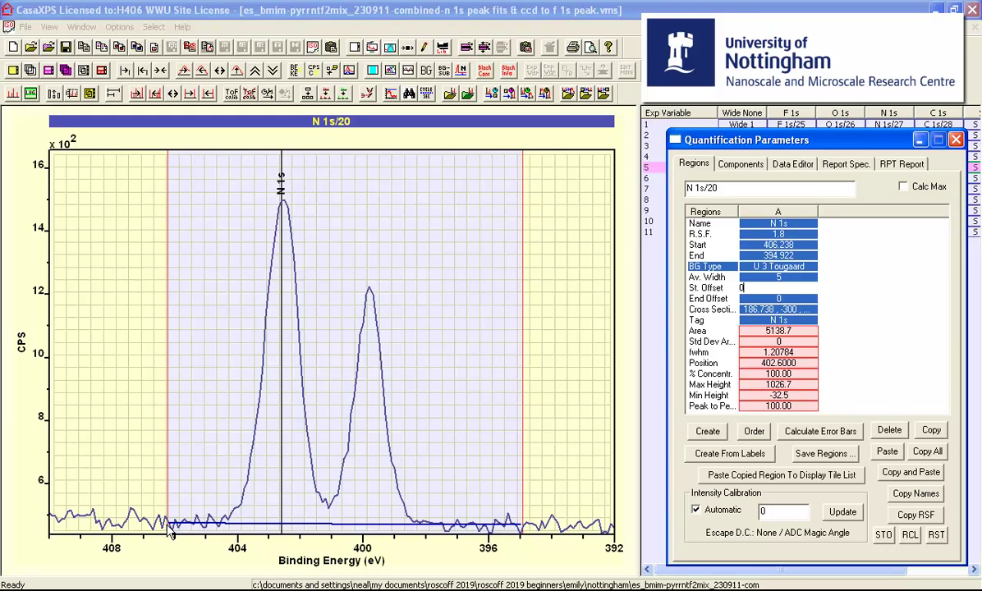
Add two fit components, A and B, to the N 1s region
click(738, 165)
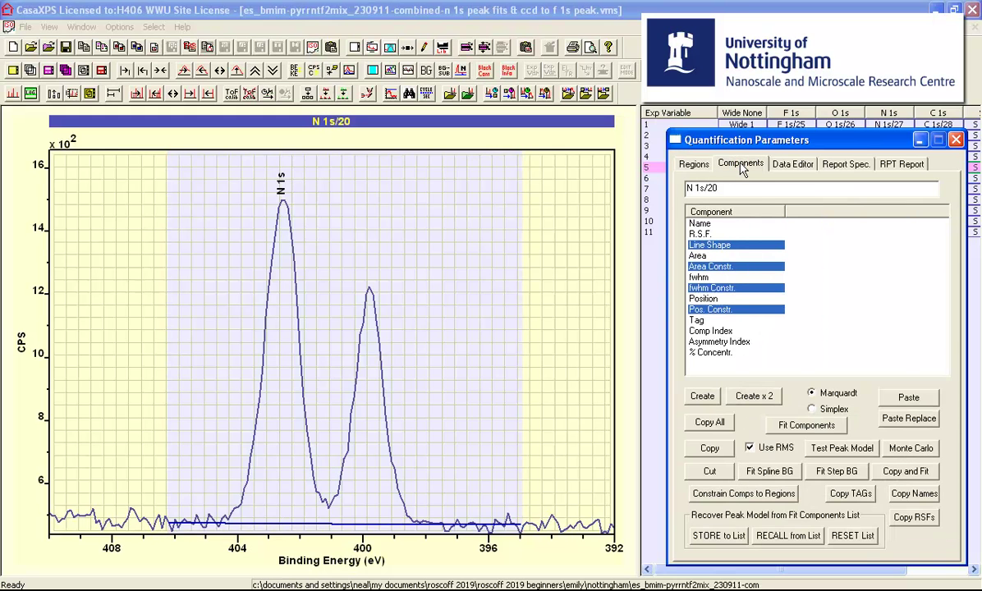
click(702, 396)
click(701, 397)
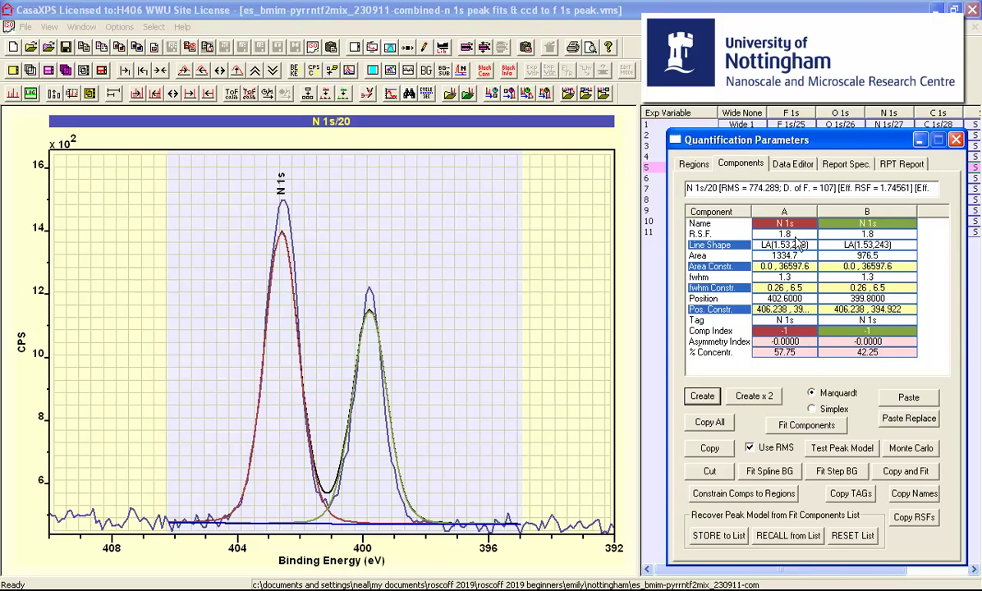
Review components A and B, keeping A's position at 402.6 eV
click(754, 231)
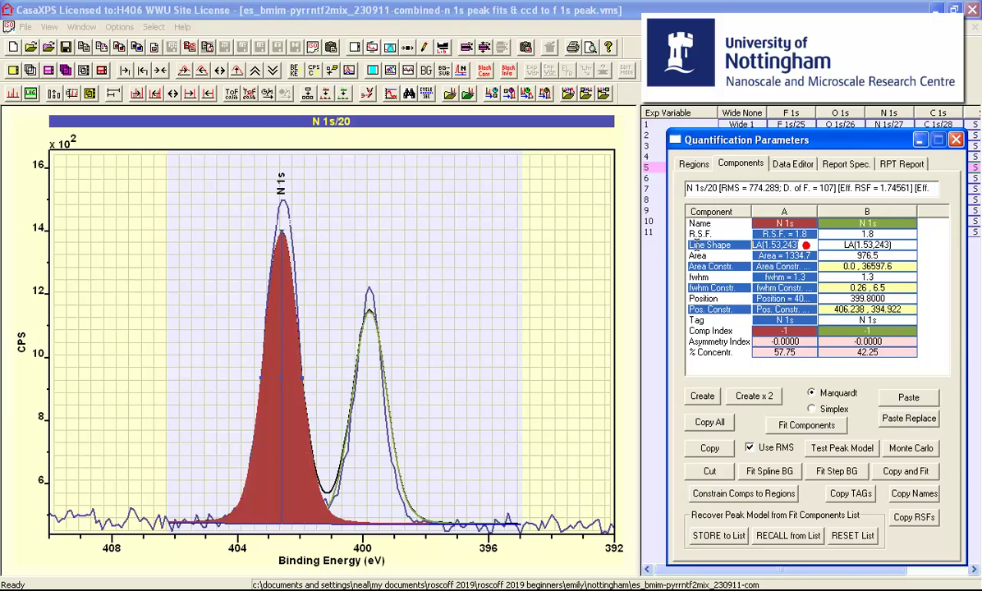
click(887, 246)
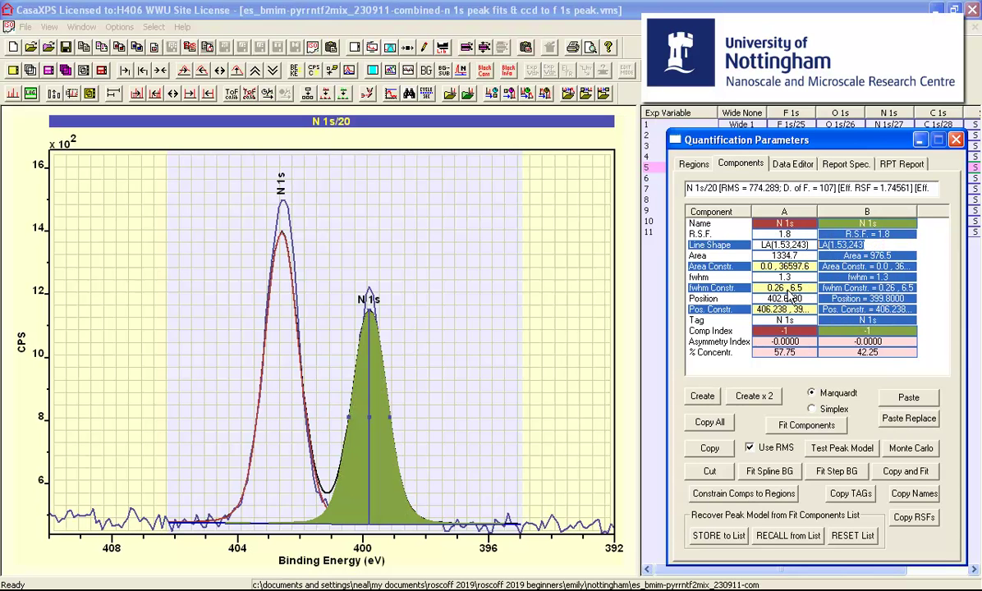
click(781, 256)
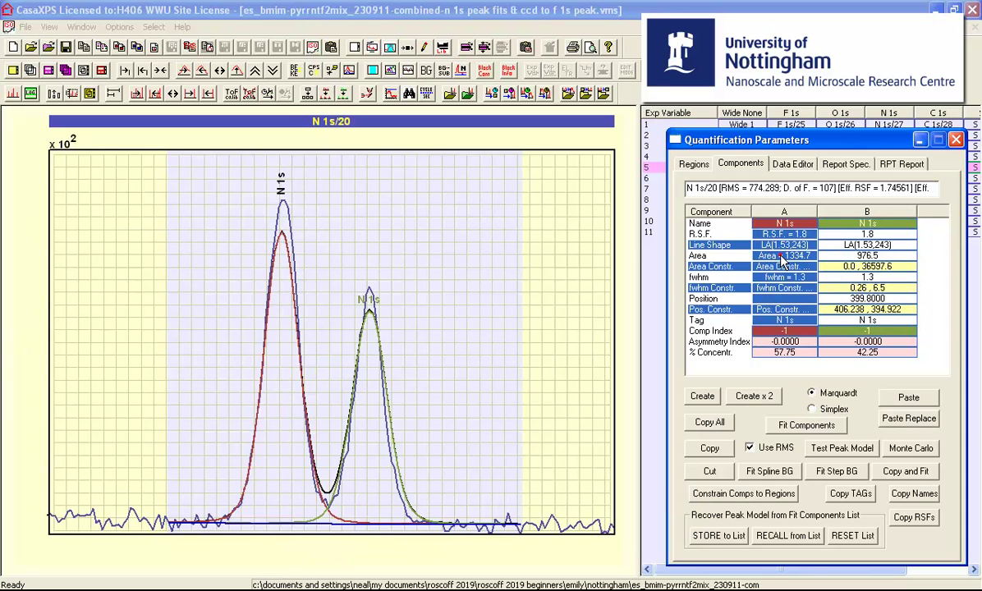
click(785, 278)
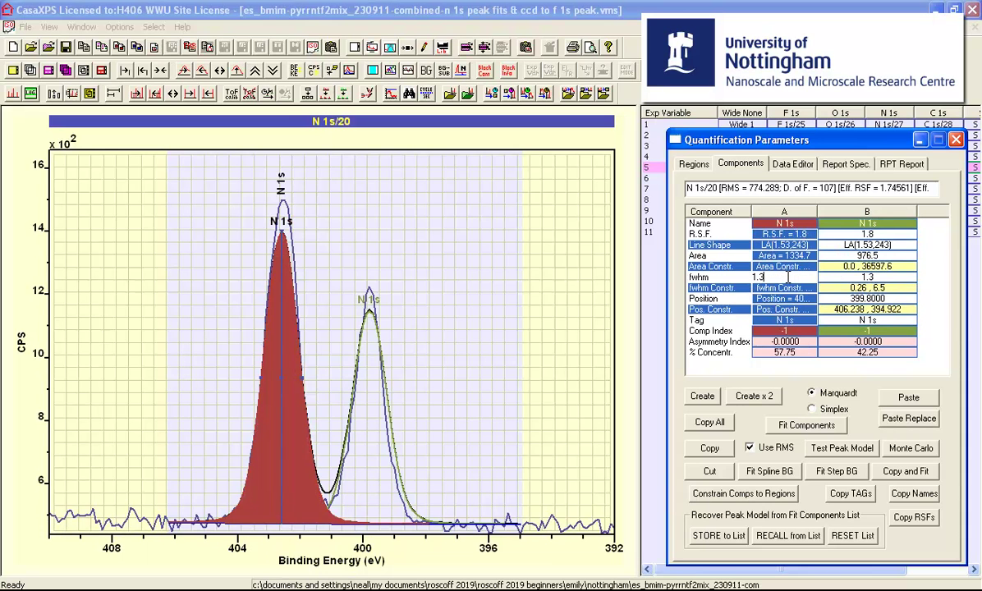
click(784, 298)
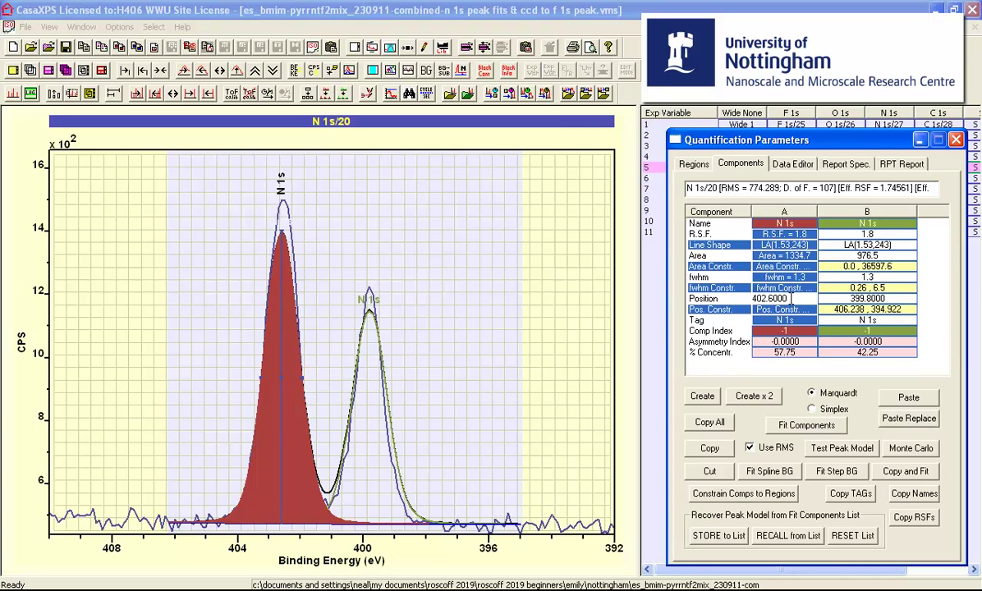
click(801, 427)
Edit component A's area, fwhm (upper limit 6.5) and position constraints
click(769, 268)
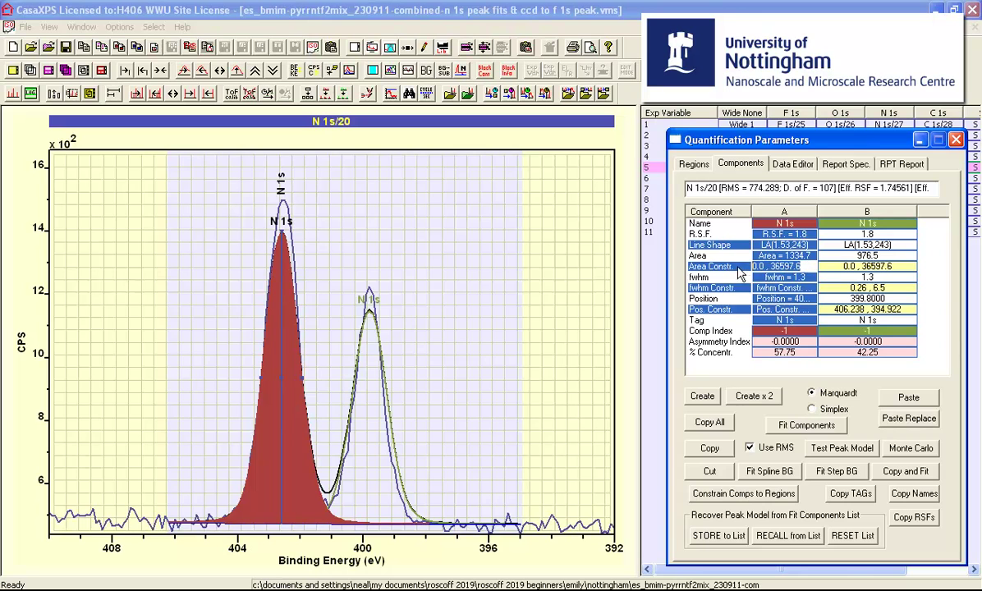
key(Return)
click(772, 287)
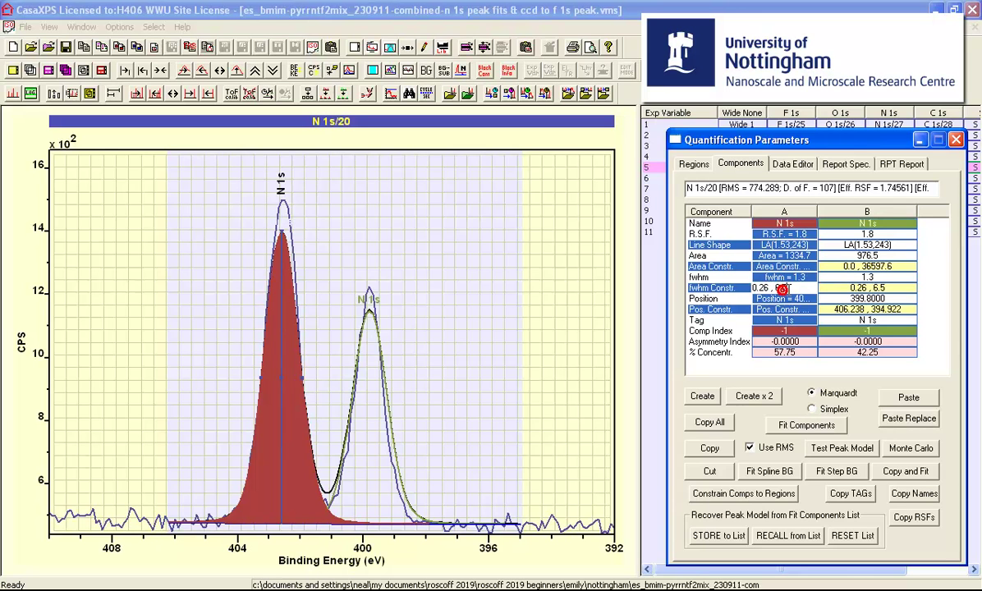
drag(772, 287, 802, 287)
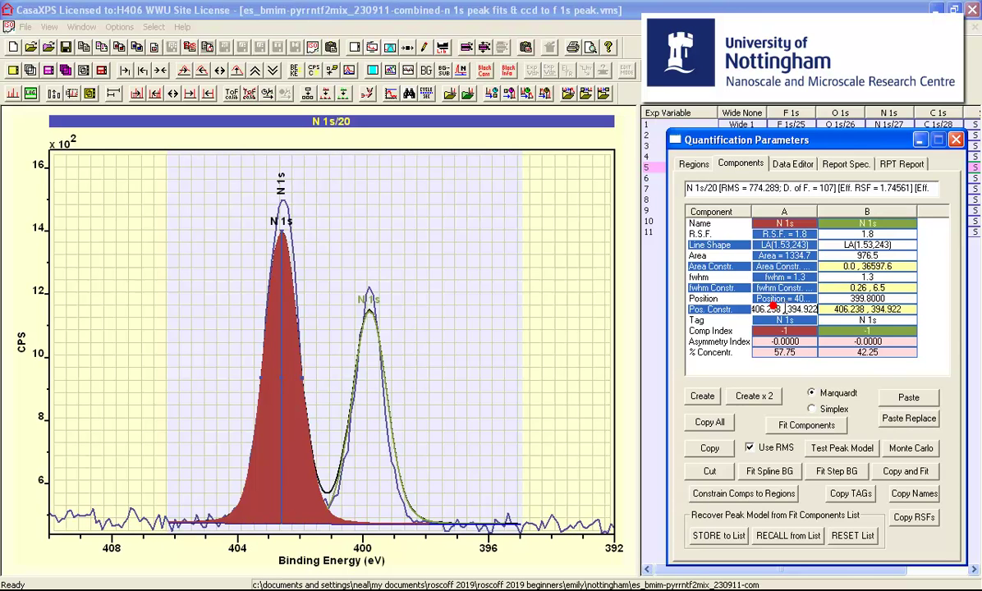
click(798, 309)
Fit the components with the residual plot shown, refining to 62.15%/37.85% and STD 0.922363
click(796, 427)
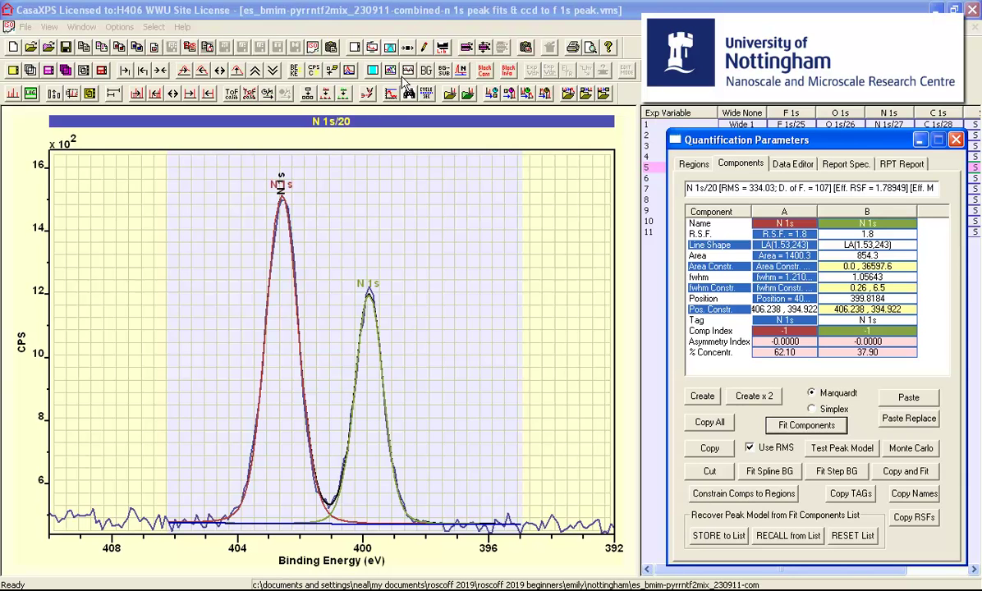
click(375, 70)
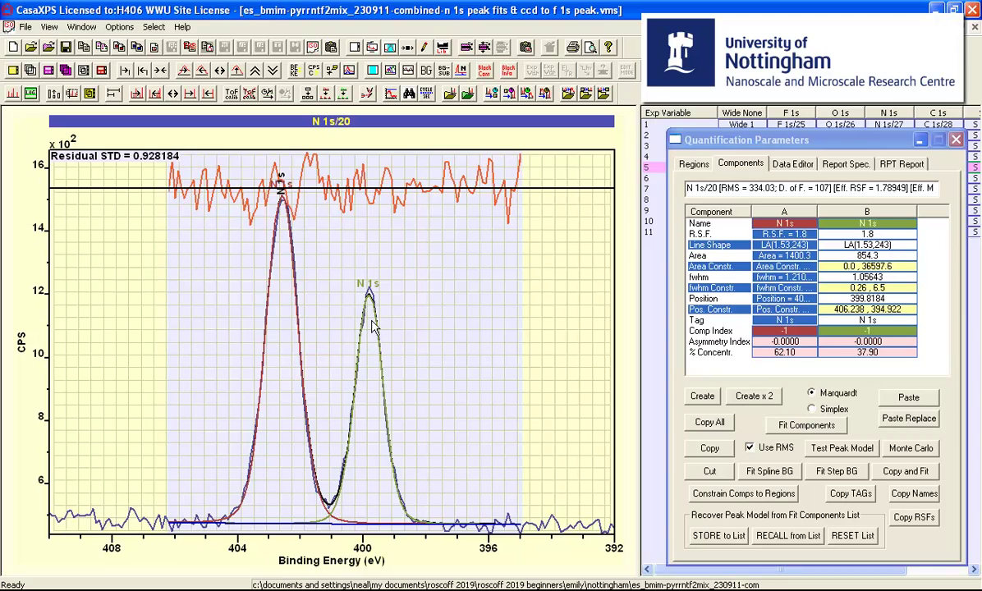
click(291, 372)
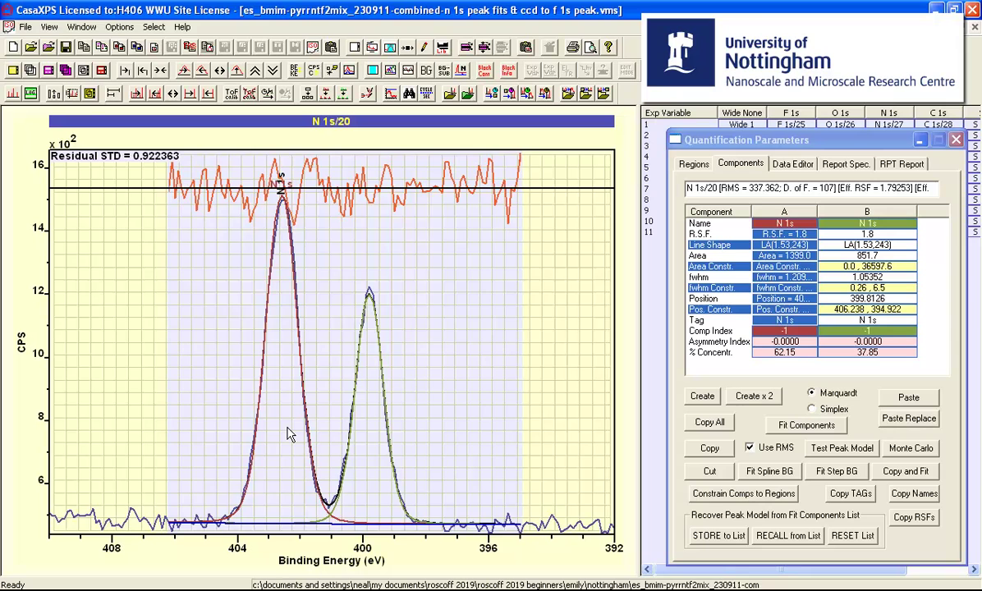
click(81, 26)
click(103, 102)
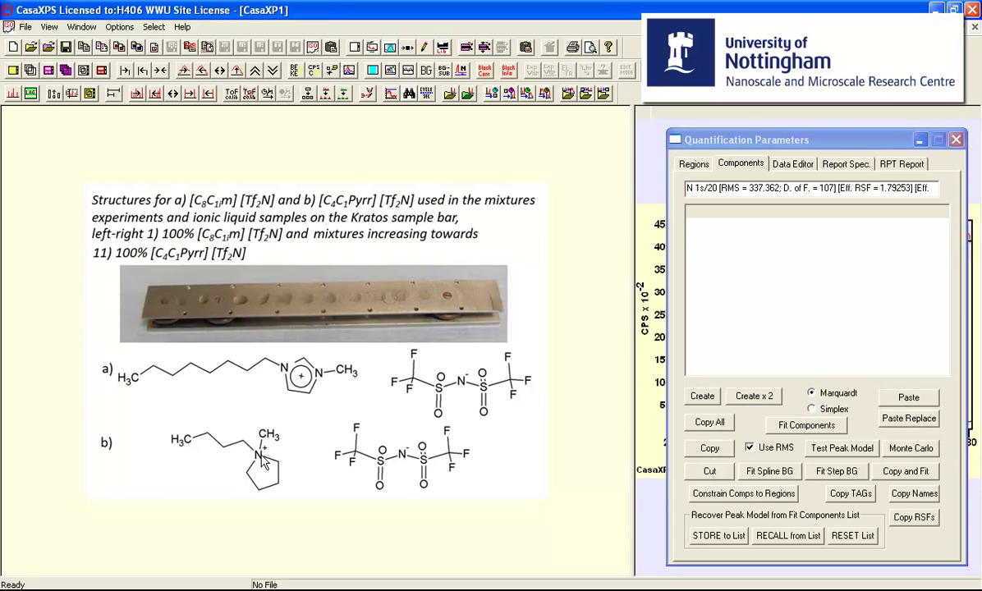
click(87, 26)
click(97, 115)
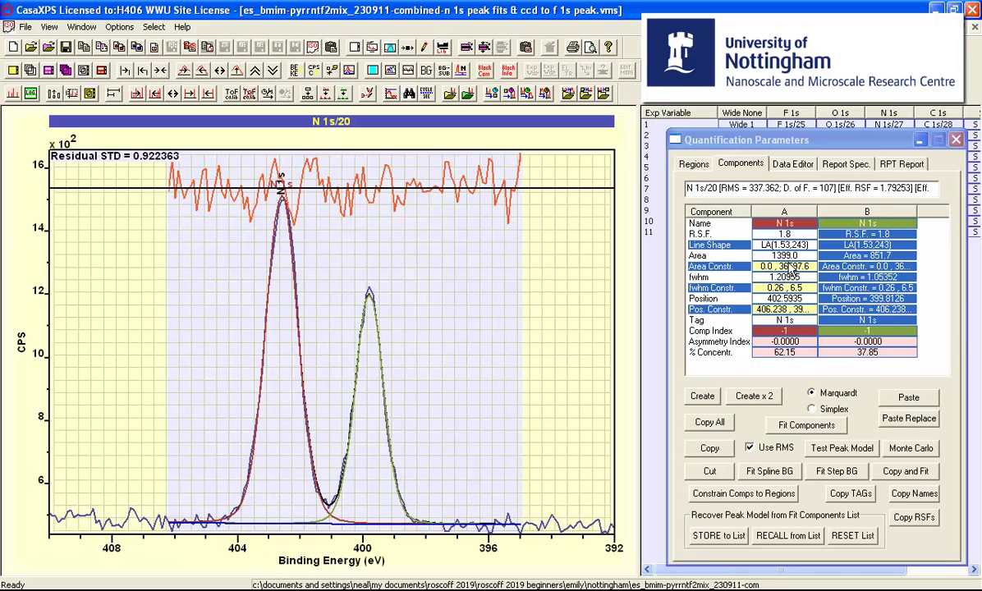
Duplicate component A as a new component C and move A to the end of the model
click(757, 226)
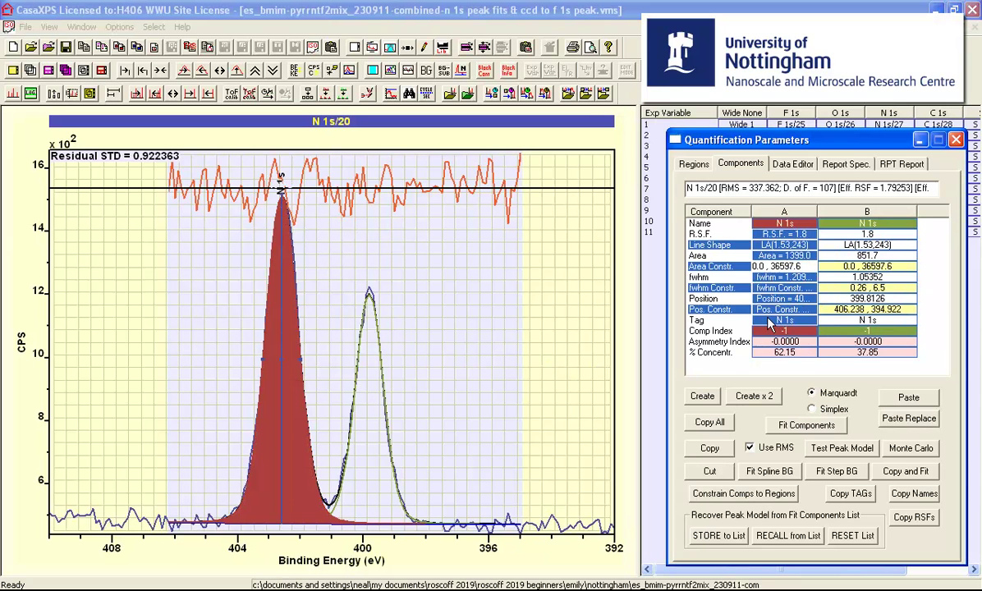
click(710, 447)
click(906, 398)
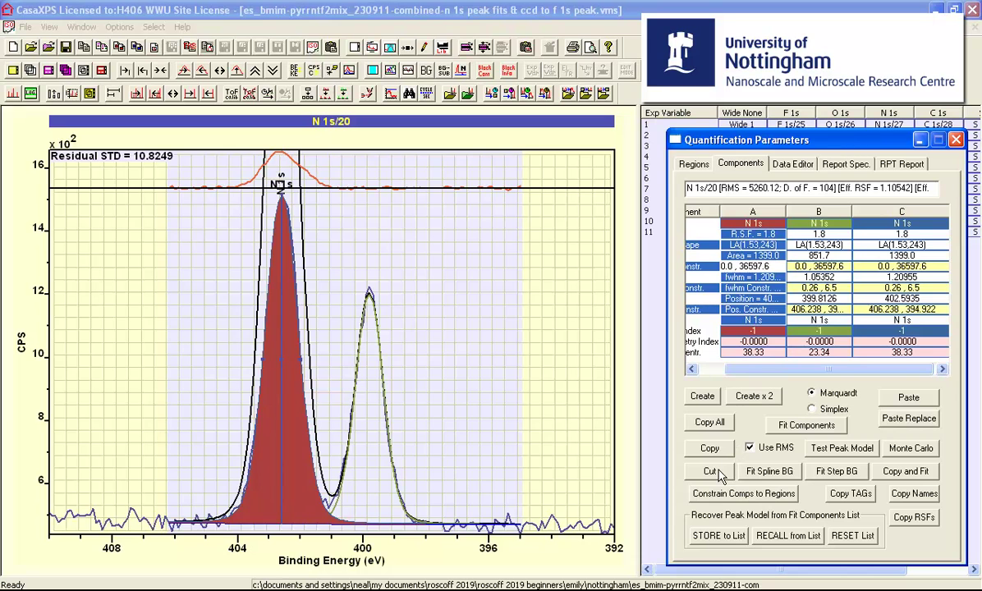
click(710, 471)
click(907, 397)
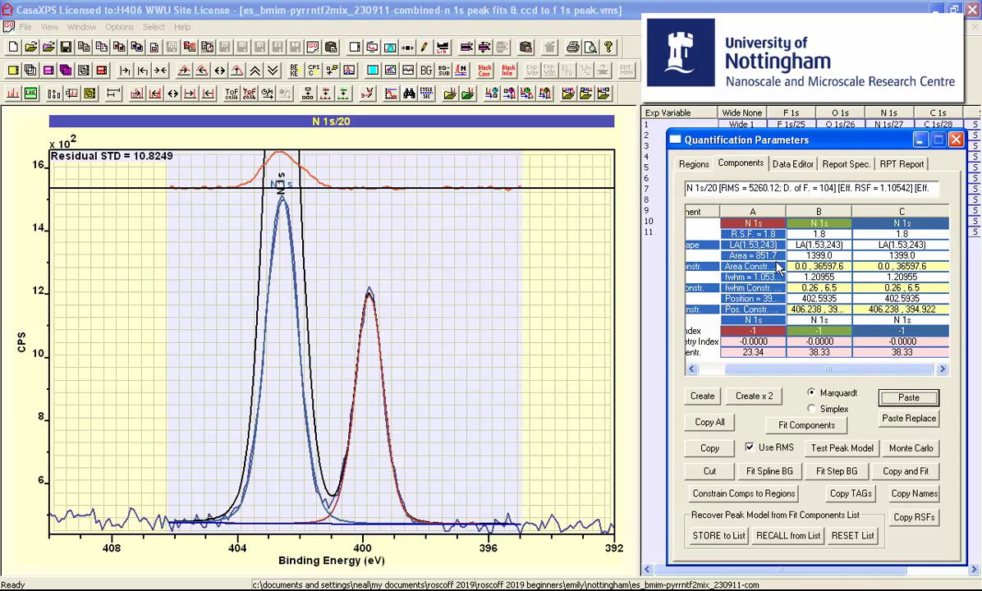
Check the three components and refit them to 38.29%, 37.73%, 23.98%, residual STD 0.797131
click(766, 266)
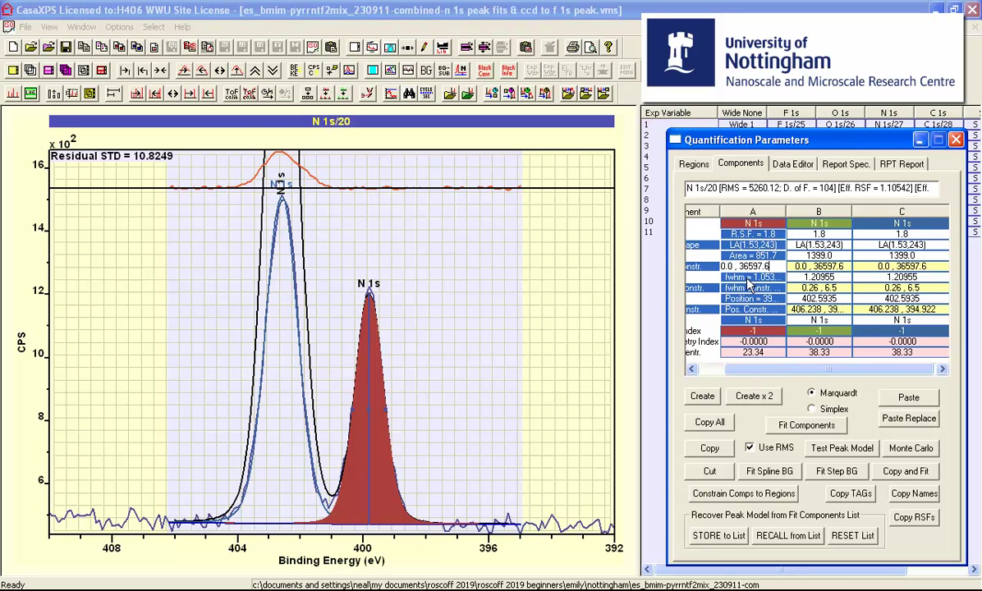
click(819, 255)
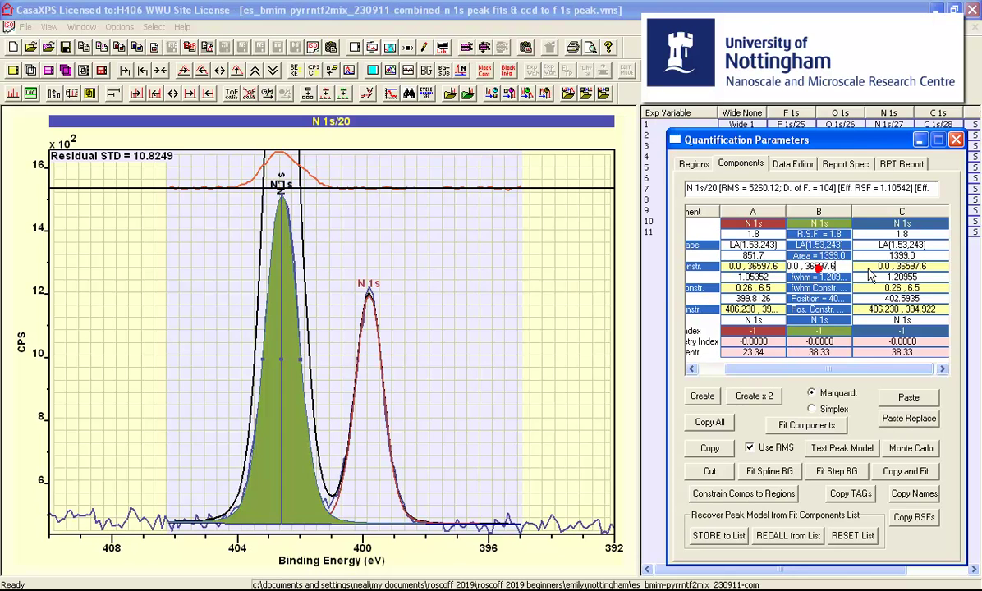
click(895, 261)
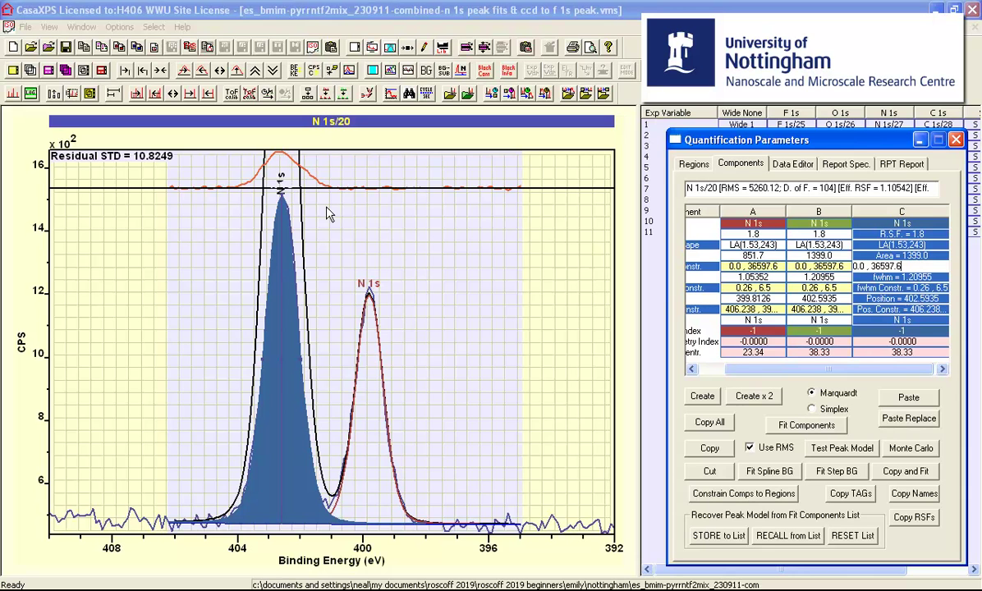
click(795, 427)
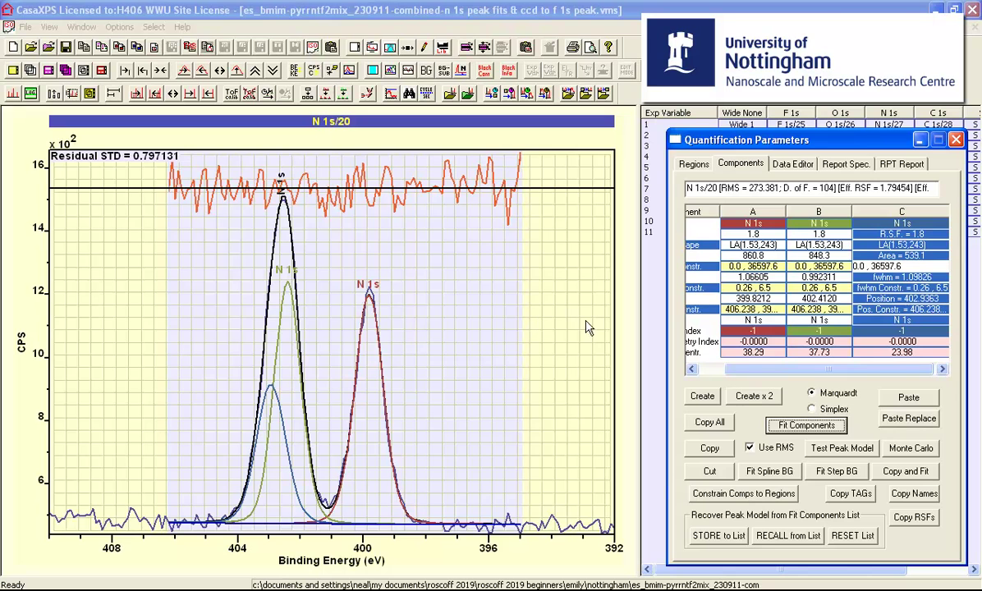
Cut the 400 eV component and paste it back twice as duplicate components C and D
click(757, 291)
click(711, 264)
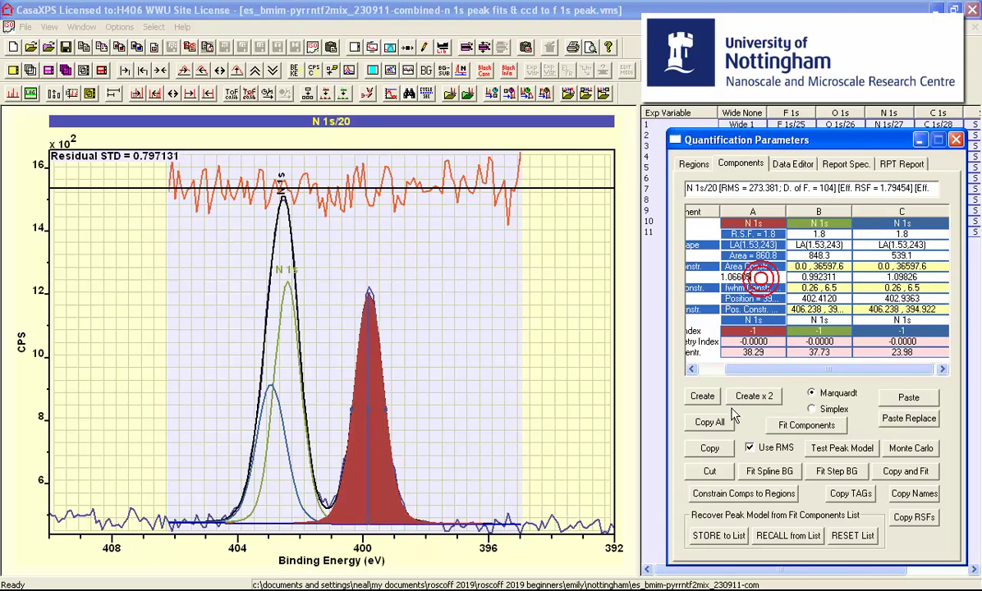
click(710, 470)
click(907, 399)
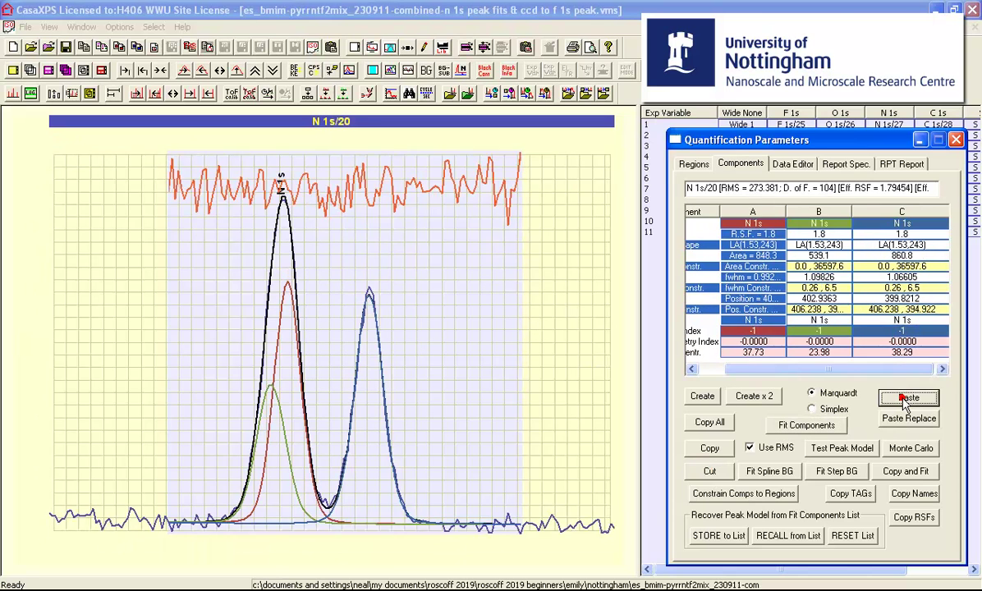
click(907, 398)
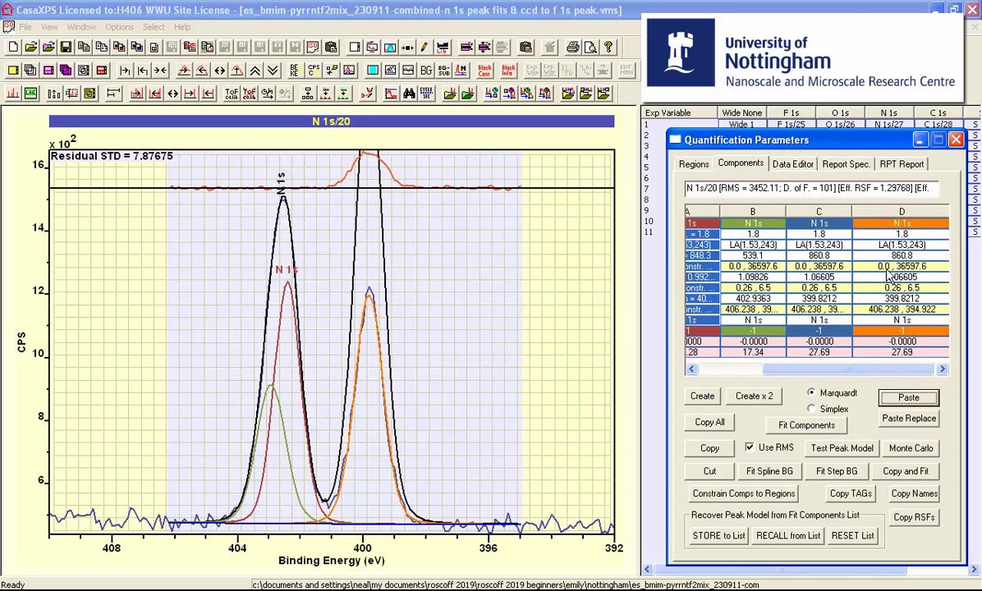
drag(862, 371, 796, 371)
Review components A, B and the 400 eV copy C, then begin editing C's area constraint
click(778, 278)
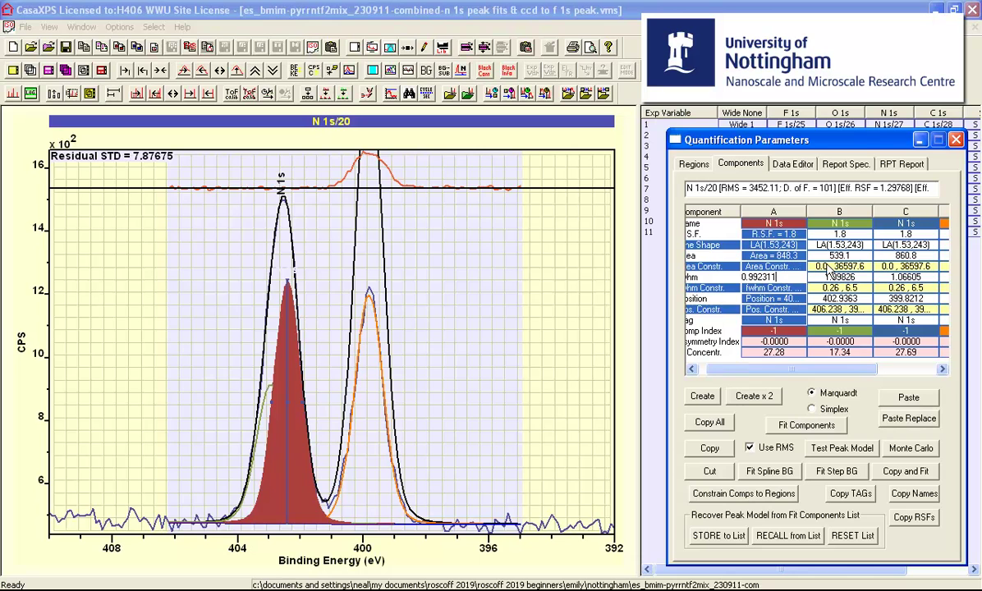
click(827, 266)
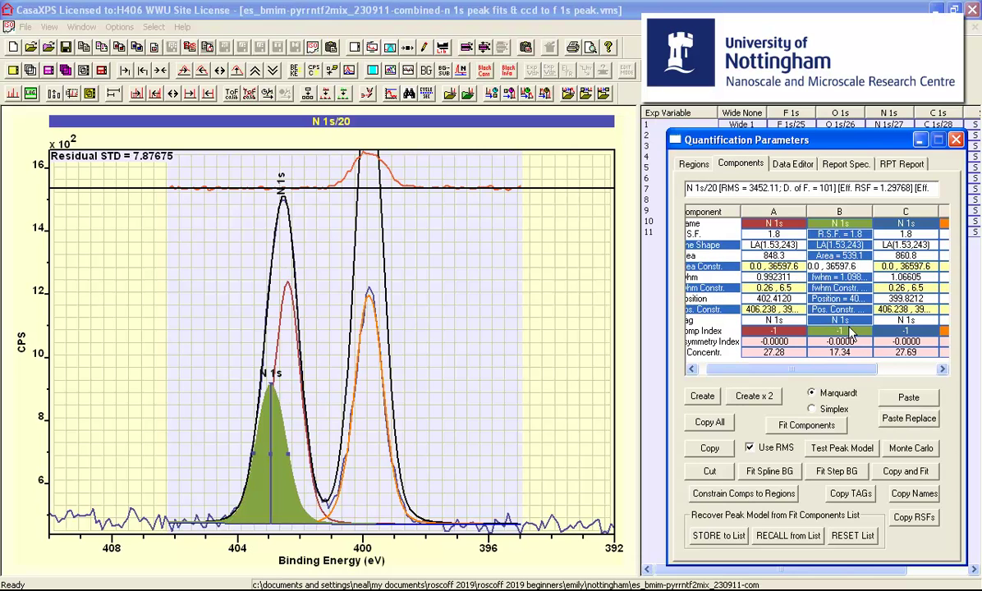
click(895, 283)
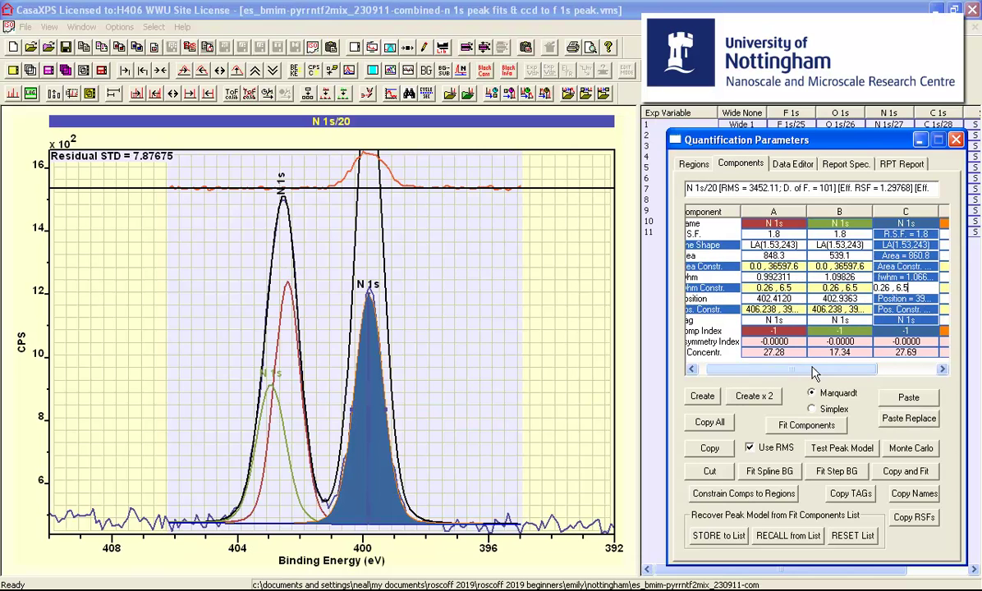
drag(756, 372, 834, 374)
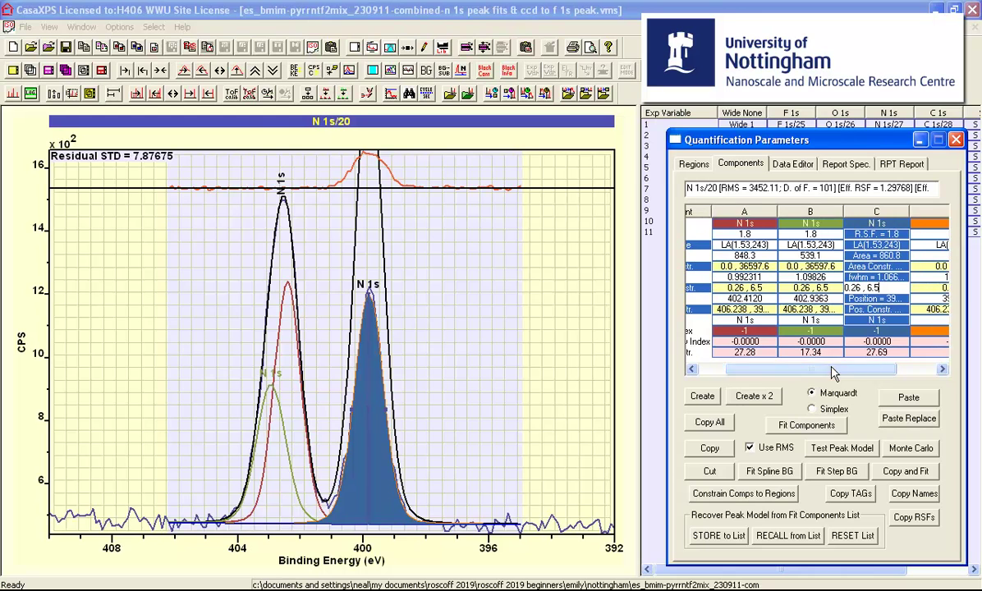
click(876, 256)
click(890, 267)
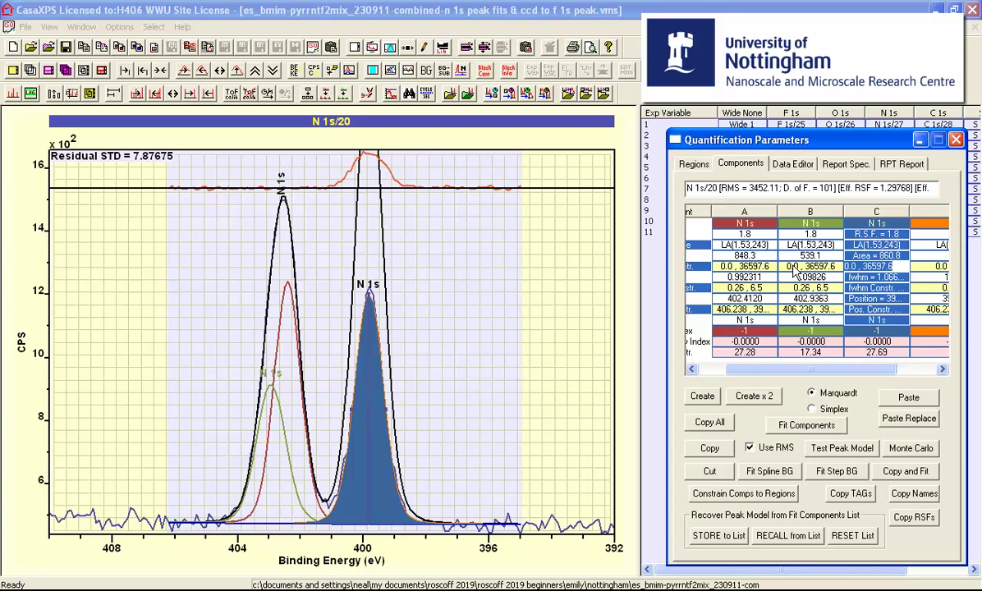
Tie component C's area to component A's with constraint a*1
text(a*1)
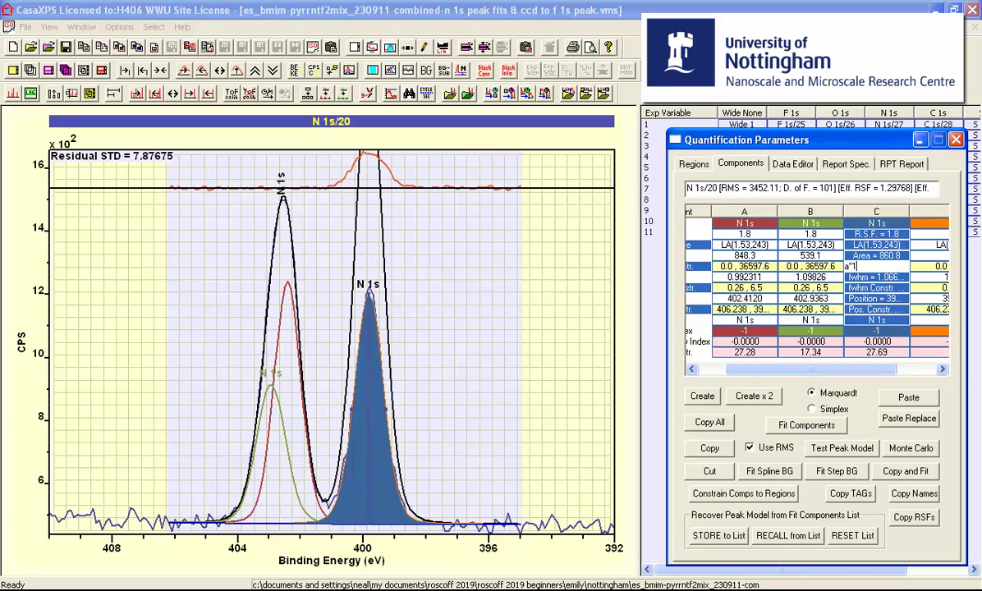
key(Return)
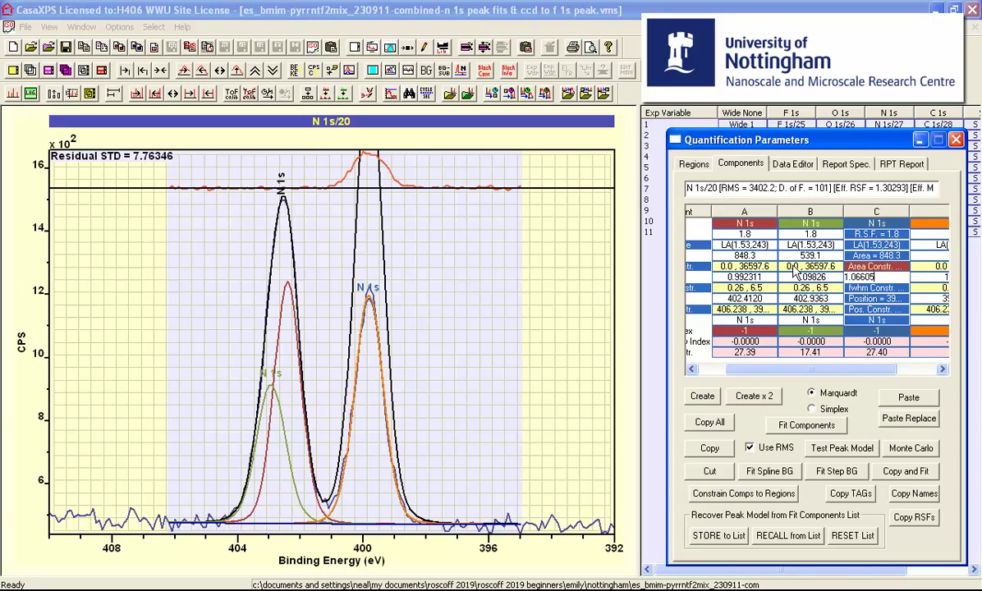
click(875, 266)
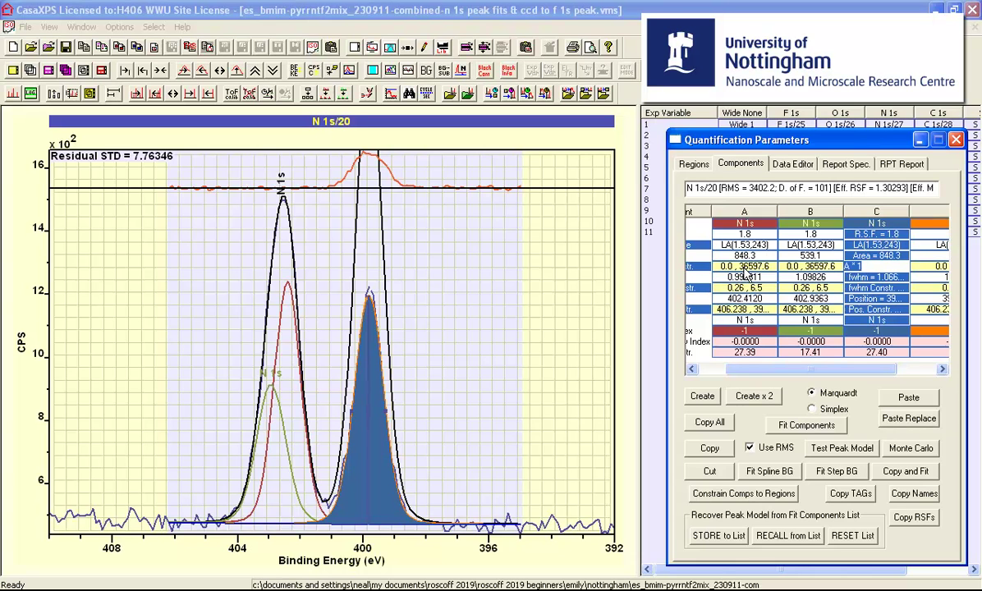
drag(710, 369, 811, 374)
Set component D's area constraint to b*0.5, half of B's area
click(911, 266)
double_click(915, 268)
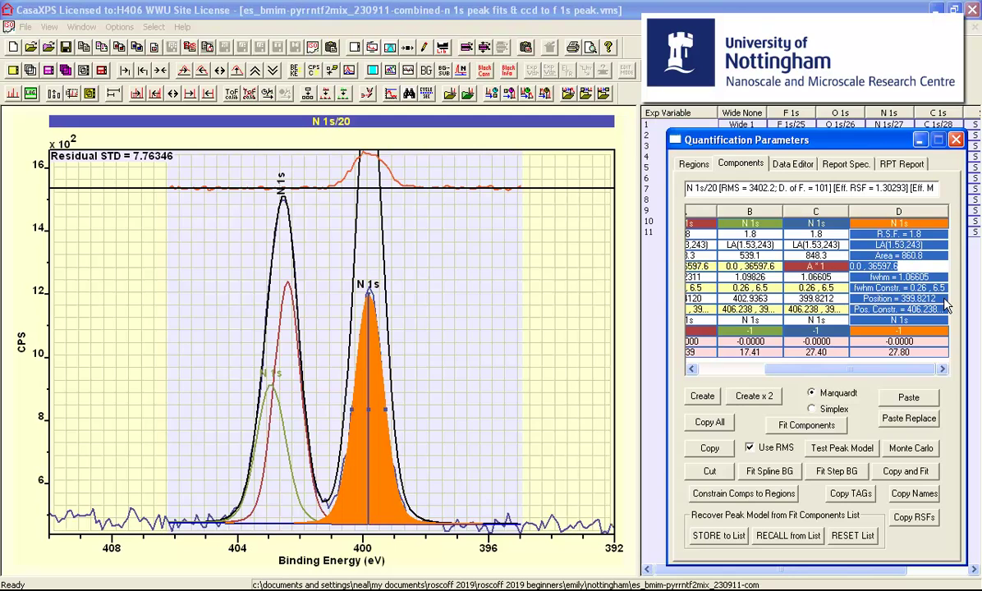
text(b*0)
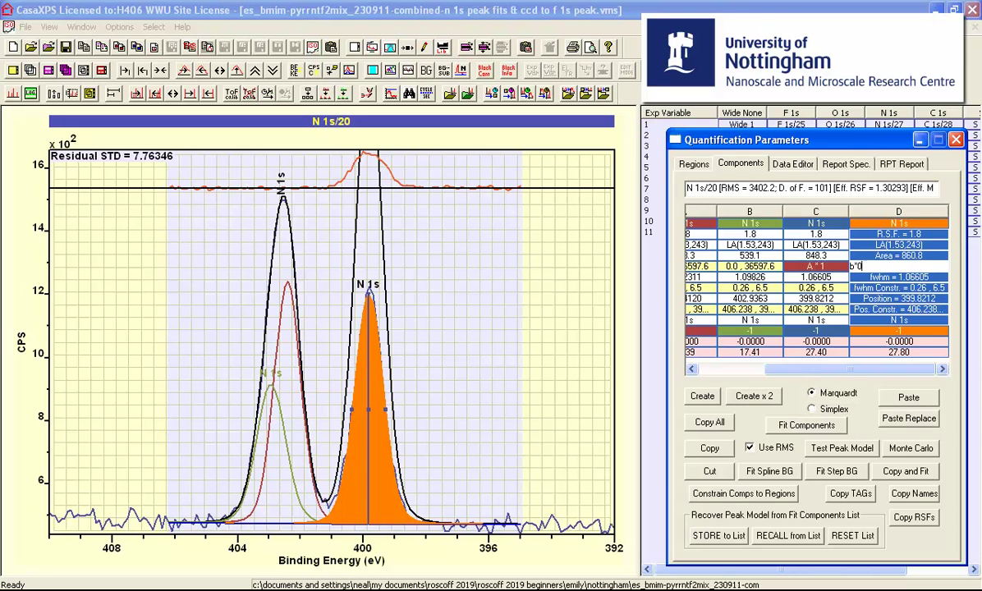
text(.5)
key(Return)
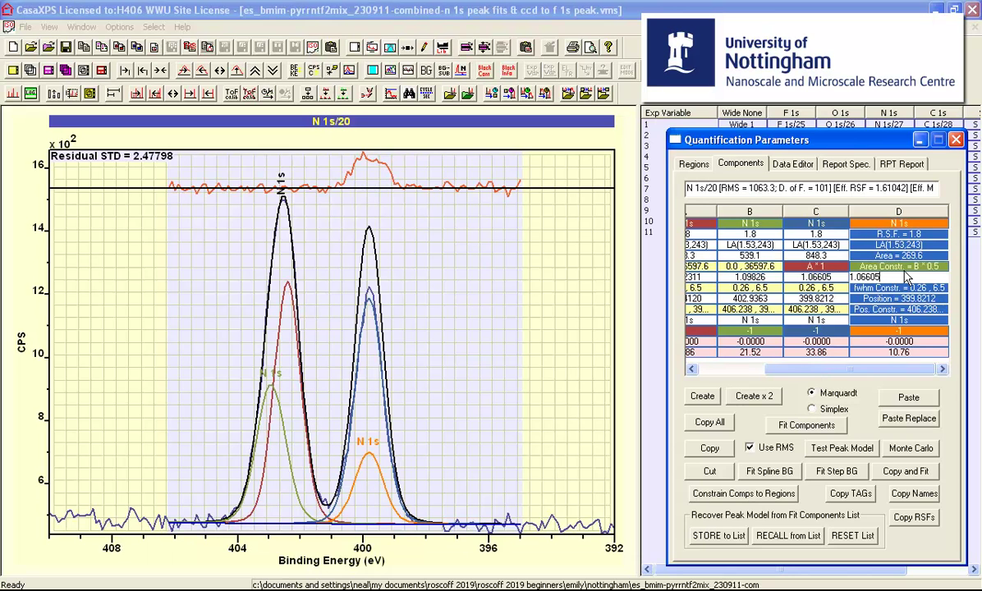
click(902, 268)
Review components B, C and A and refit, reaching residual STD 0.854148
click(743, 267)
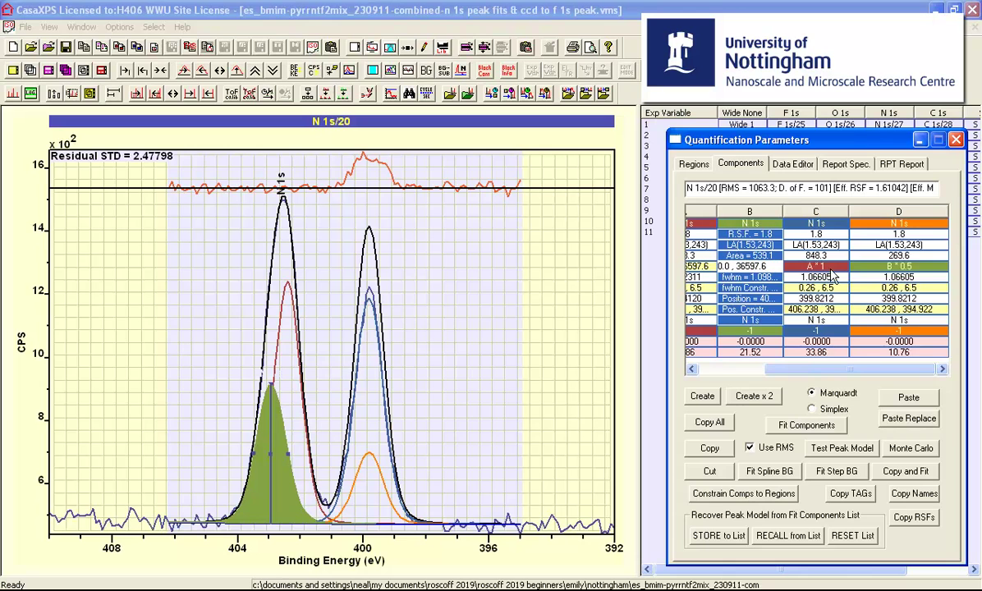
click(801, 267)
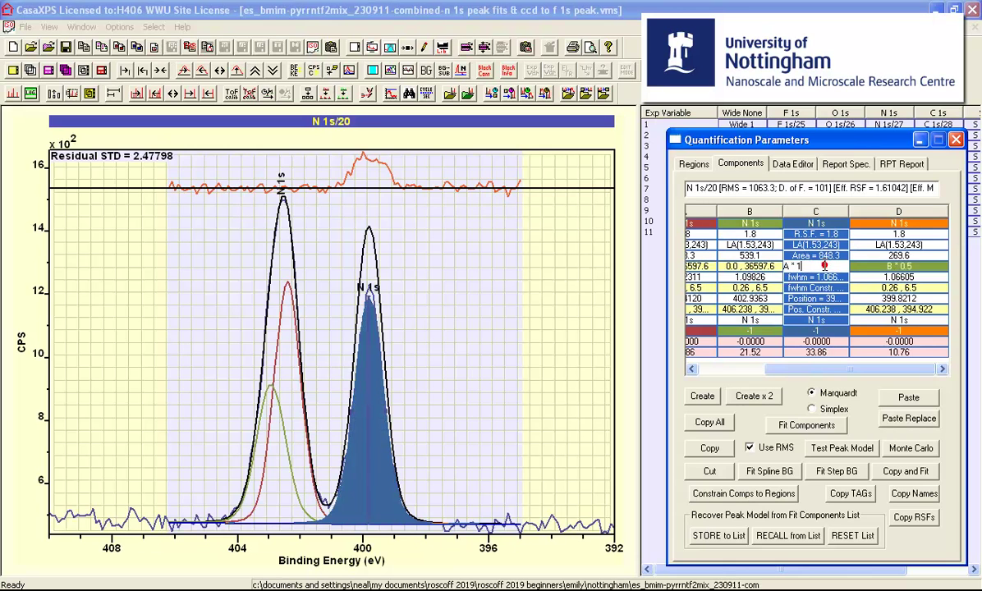
click(697, 278)
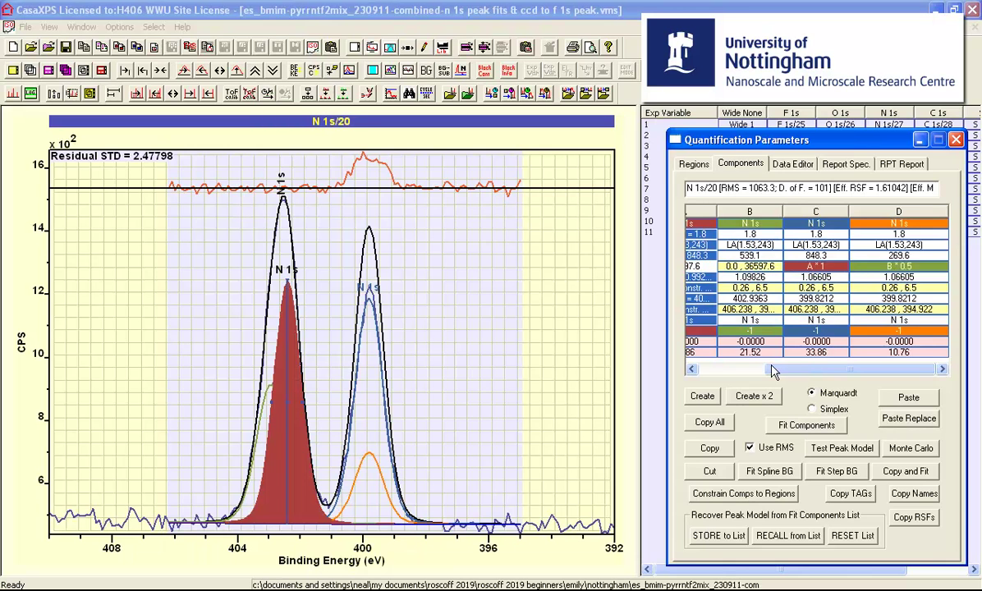
click(805, 425)
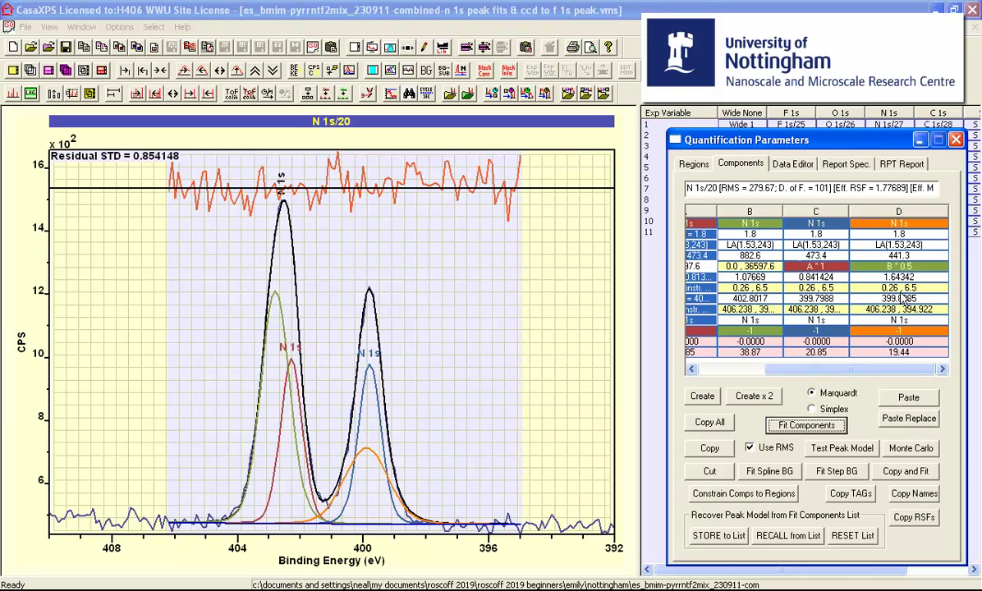
Constrain component D's fwhm to C*1 and its position to C+0
click(899, 289)
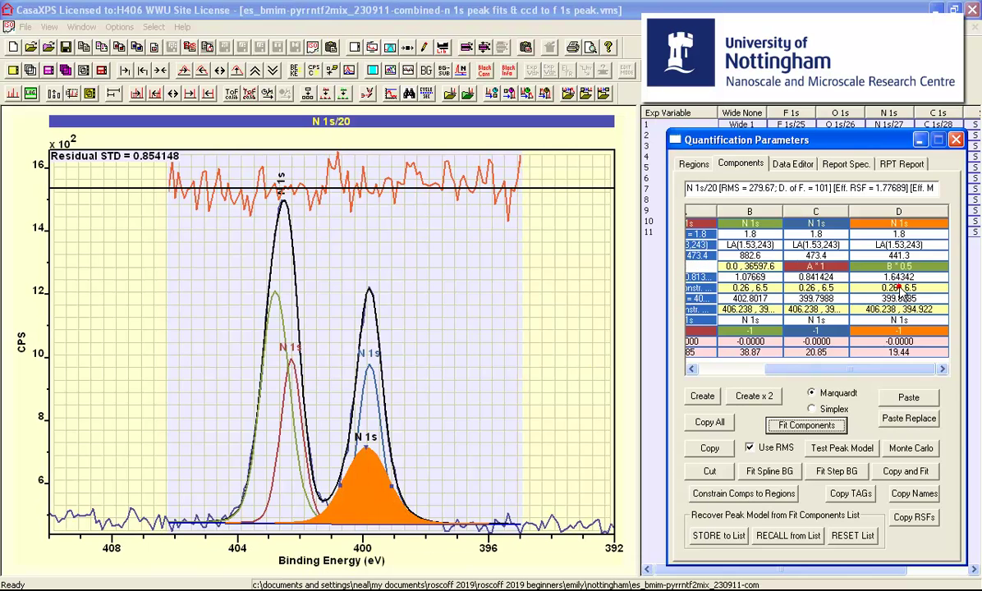
click(821, 292)
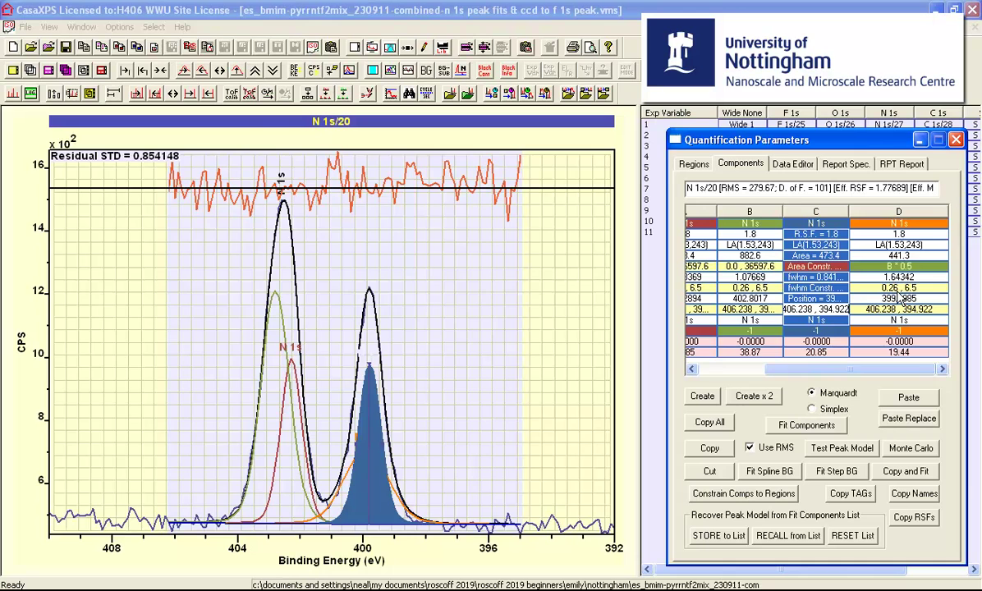
click(901, 294)
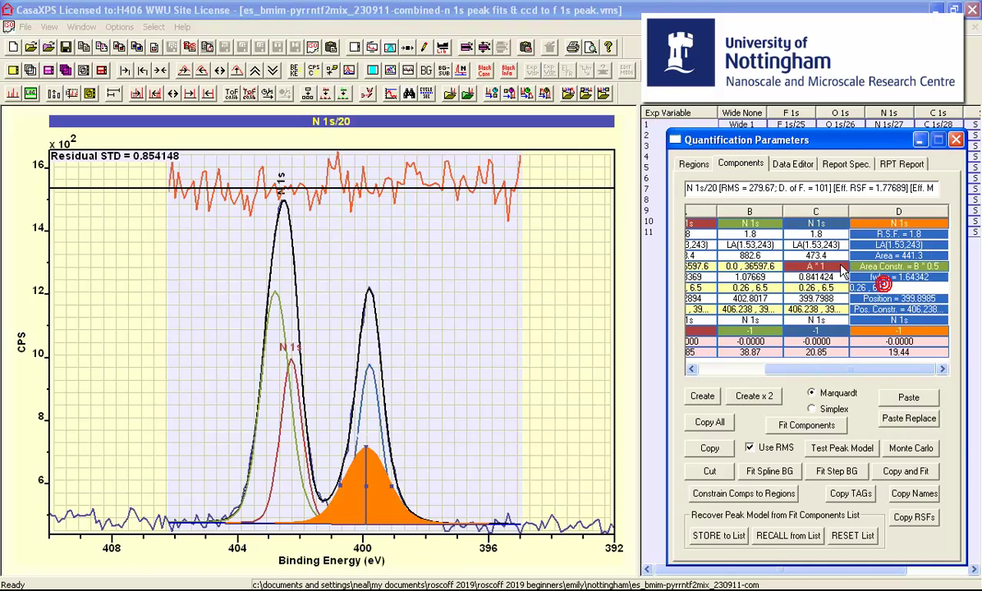
text(c*1)
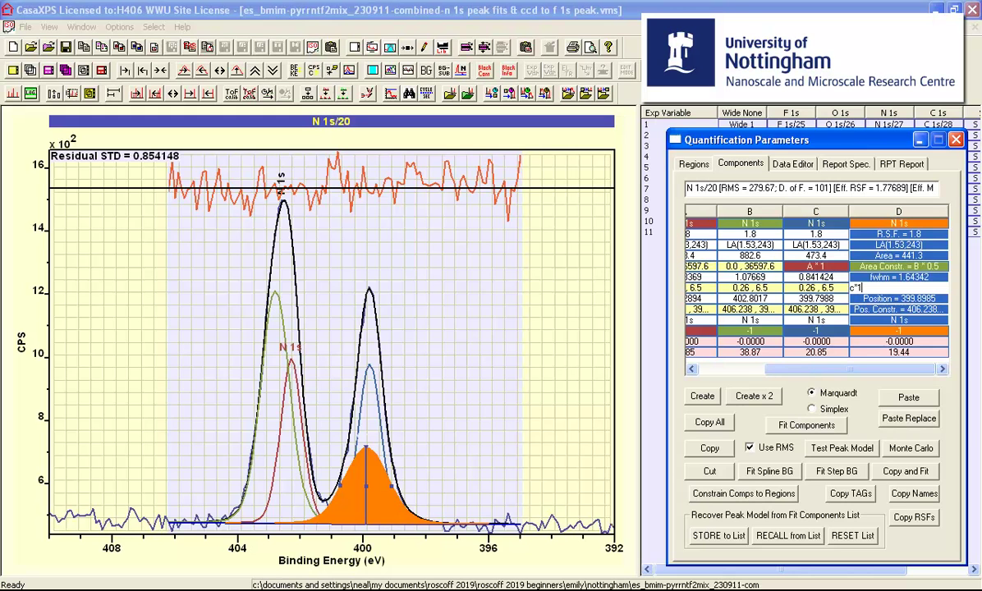
key(Return)
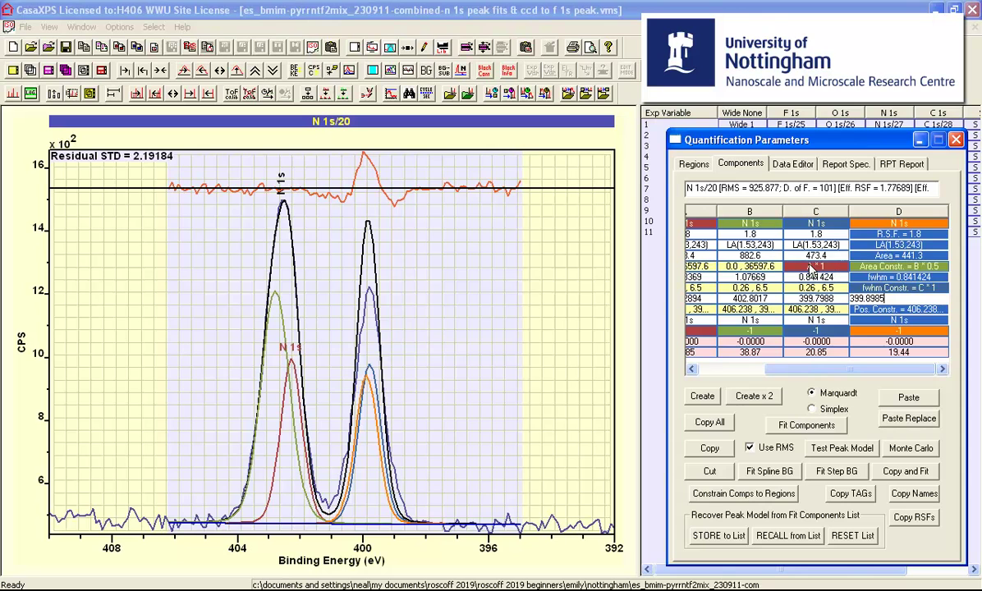
key(Return)
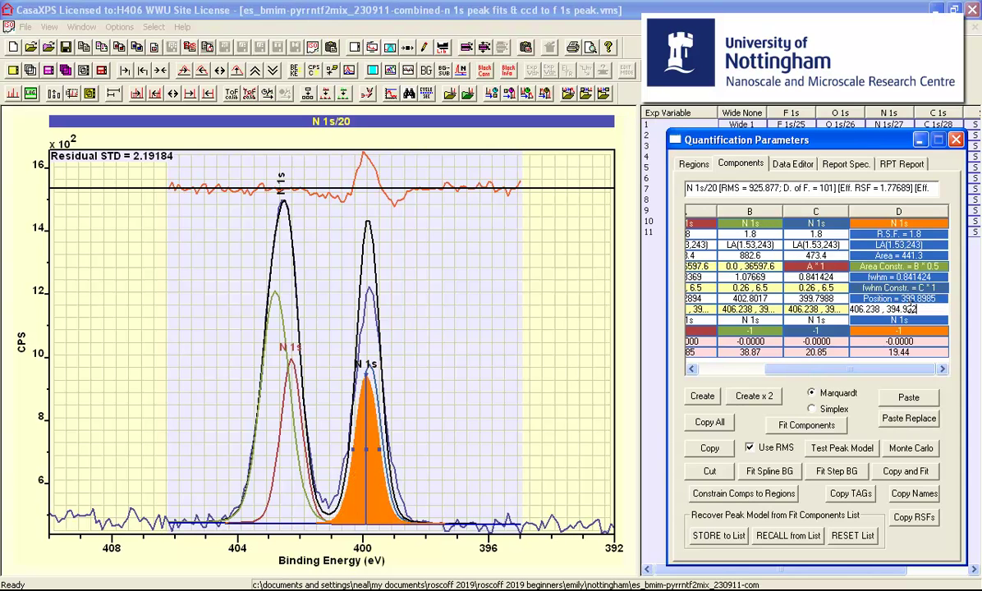
drag(931, 309, 752, 315)
key(Return)
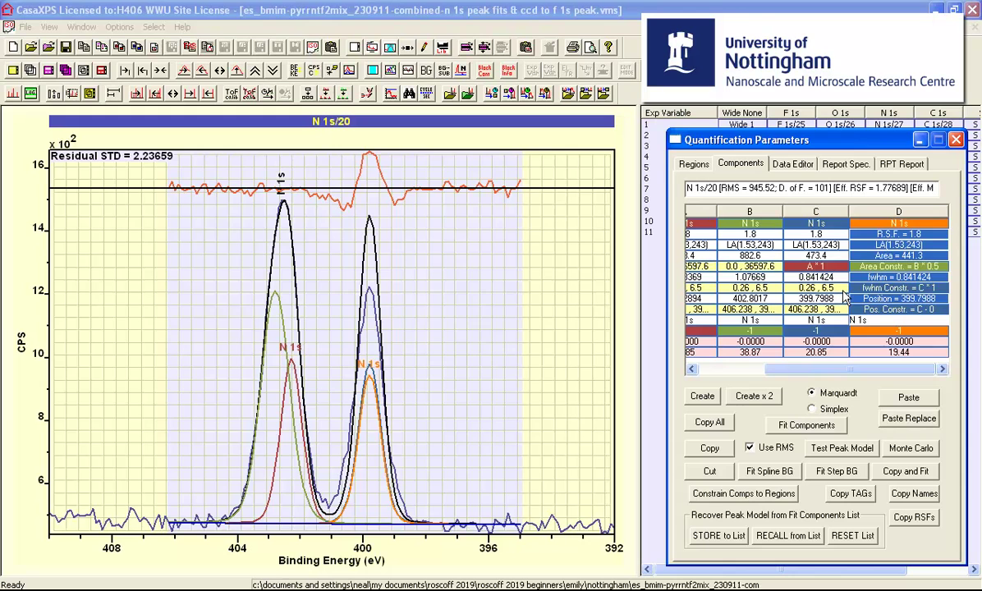
Refit the constrained model twice, reaching STD 0.786676 with A 14.15%, B 47.79%, C 14.16%
click(803, 427)
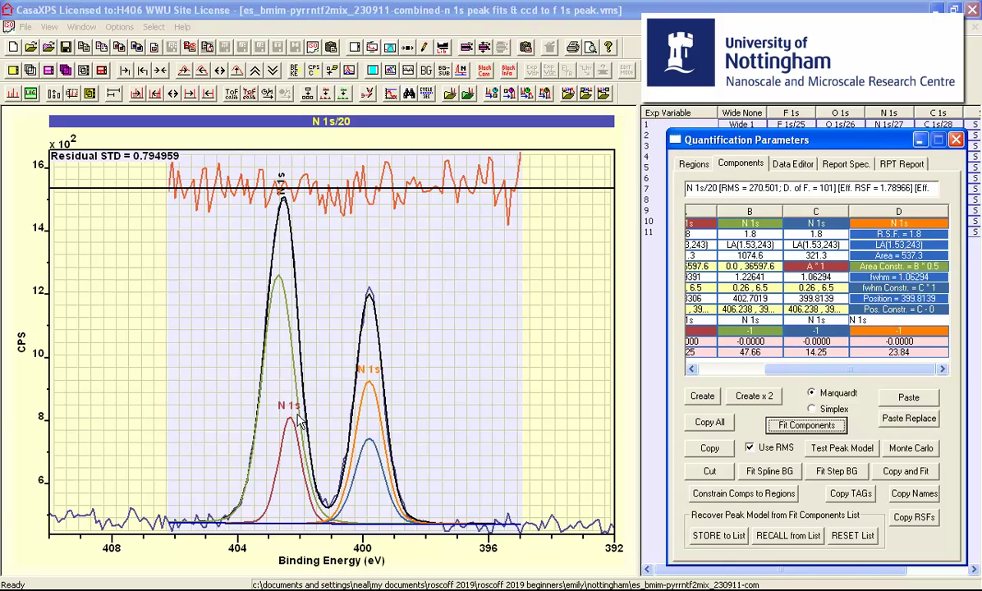
key(Return)
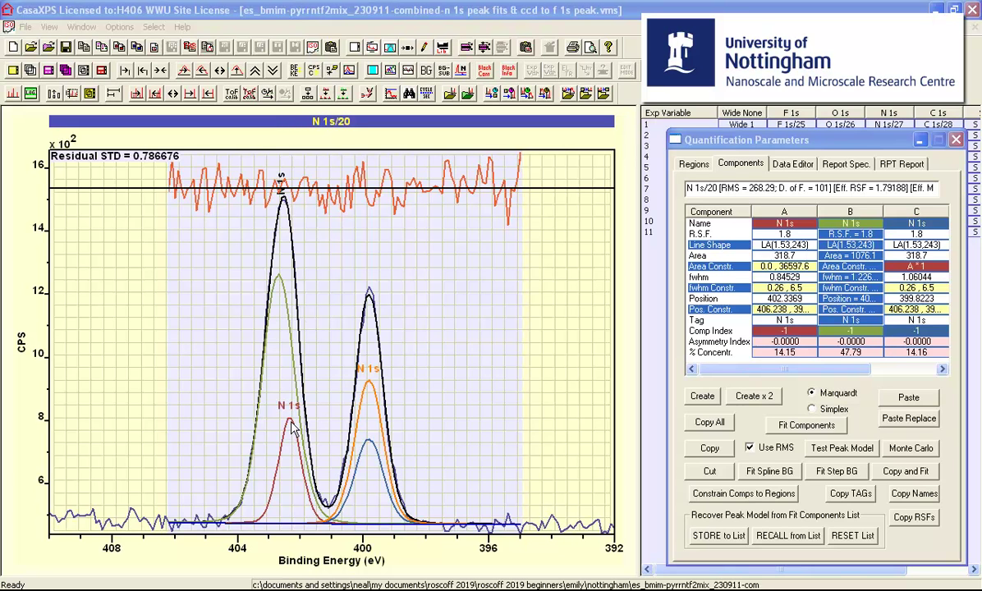
Drag the red N 1s component to higher binding energy and refit, giving residual STD 0.798088
drag(292, 427, 268, 427)
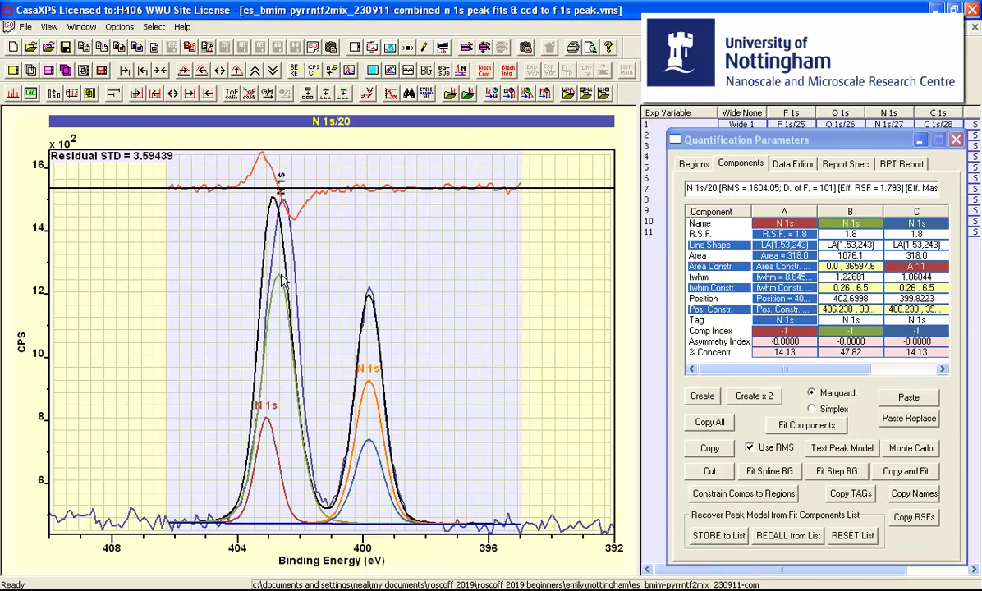
mouse_move(266, 268)
mouse_down()
mouse_move(279, 283)
mouse_move(269, 281)
mouse_up()
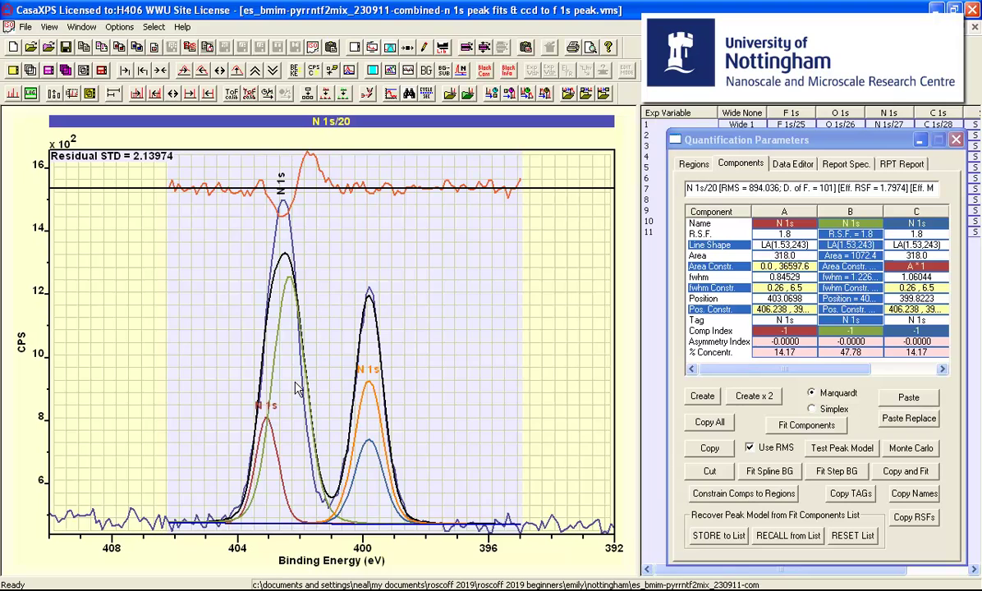
click(805, 426)
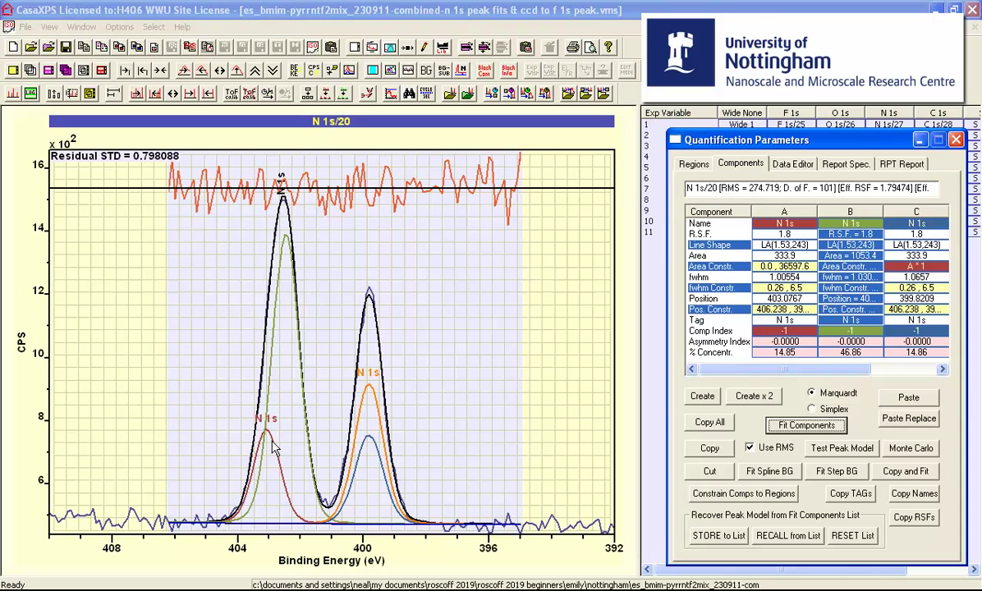
click(490, 388)
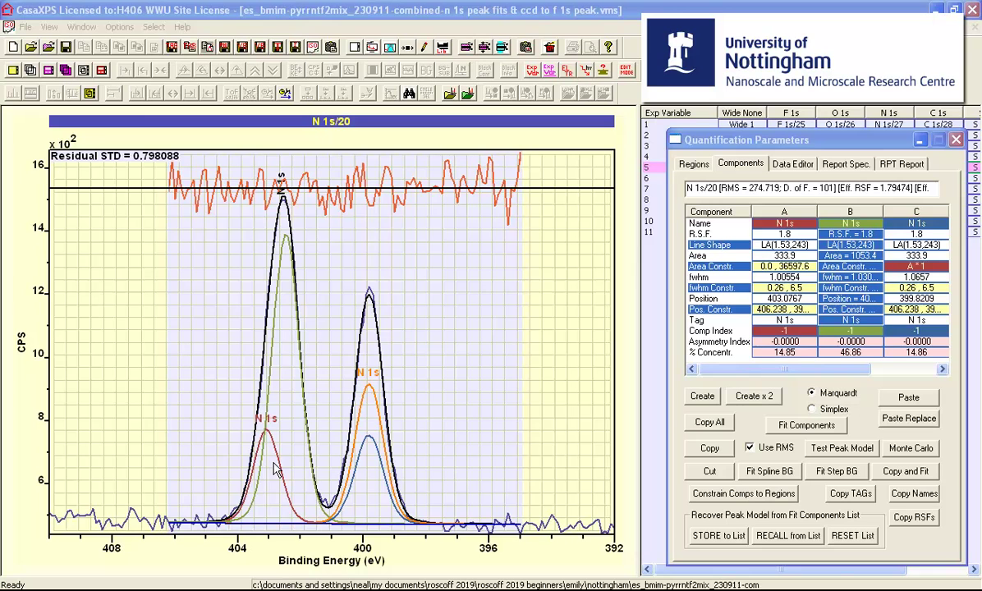
Overlay the N 1s/27 and N 1s/19 reference spectra, then show N 1s/19 alone
click(921, 140)
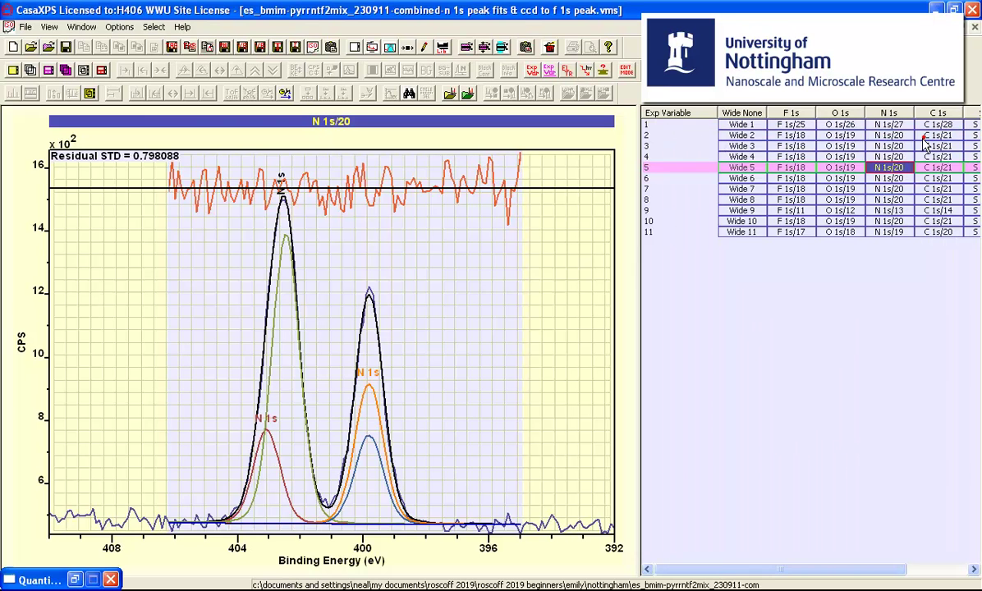
click(889, 124)
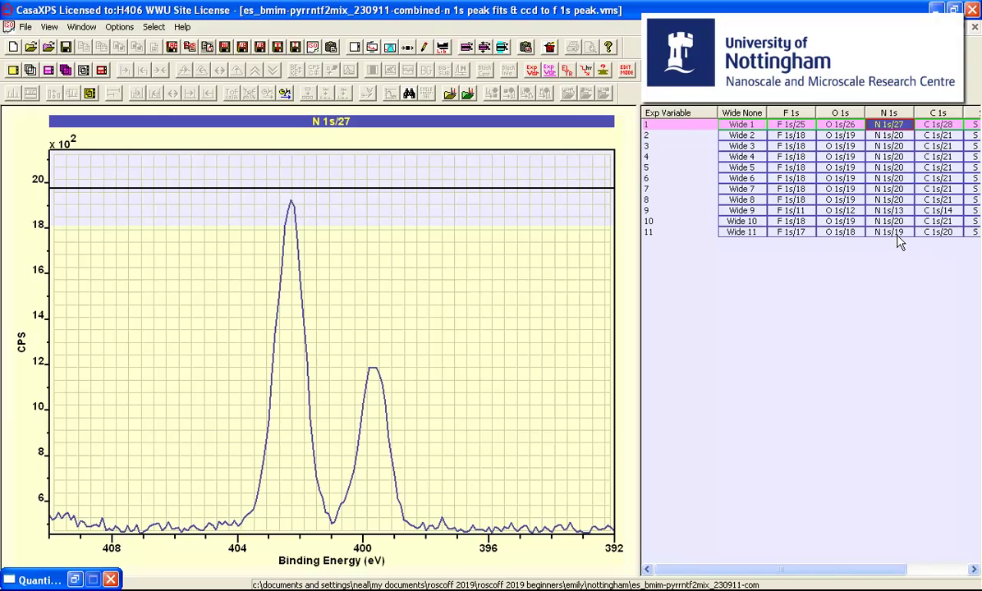
click(840, 233)
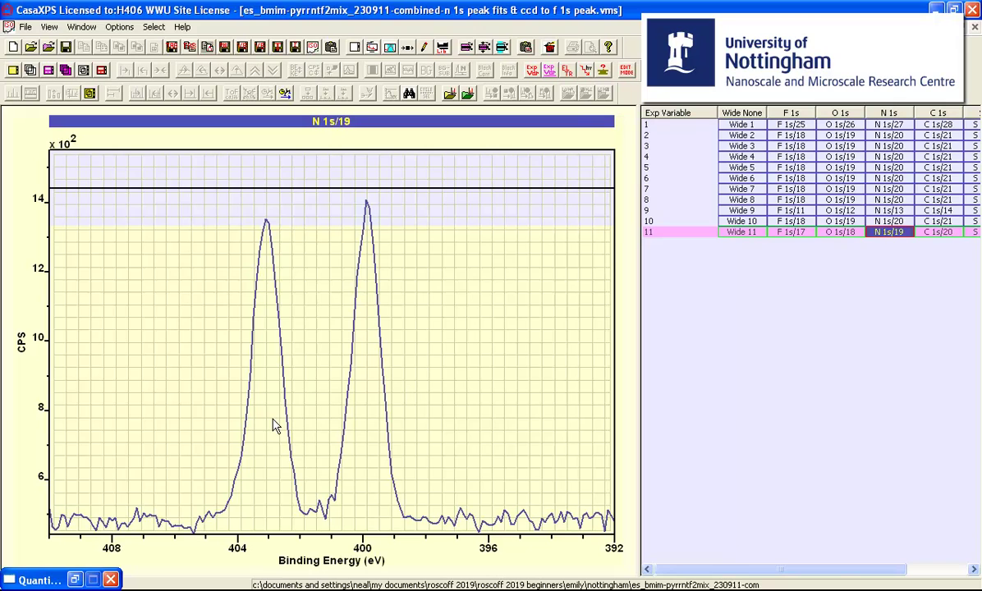
click(702, 125)
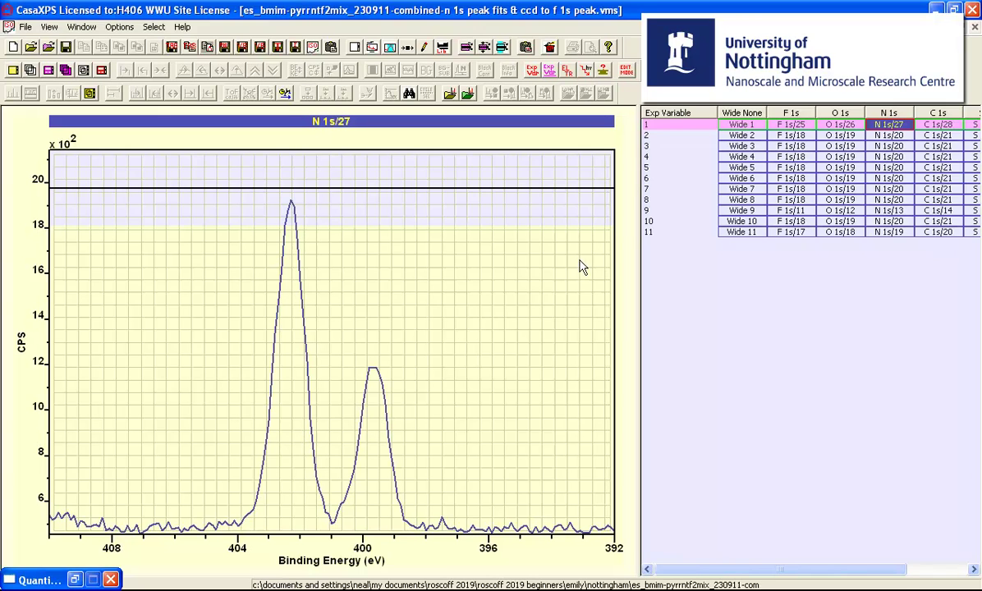
click(893, 233)
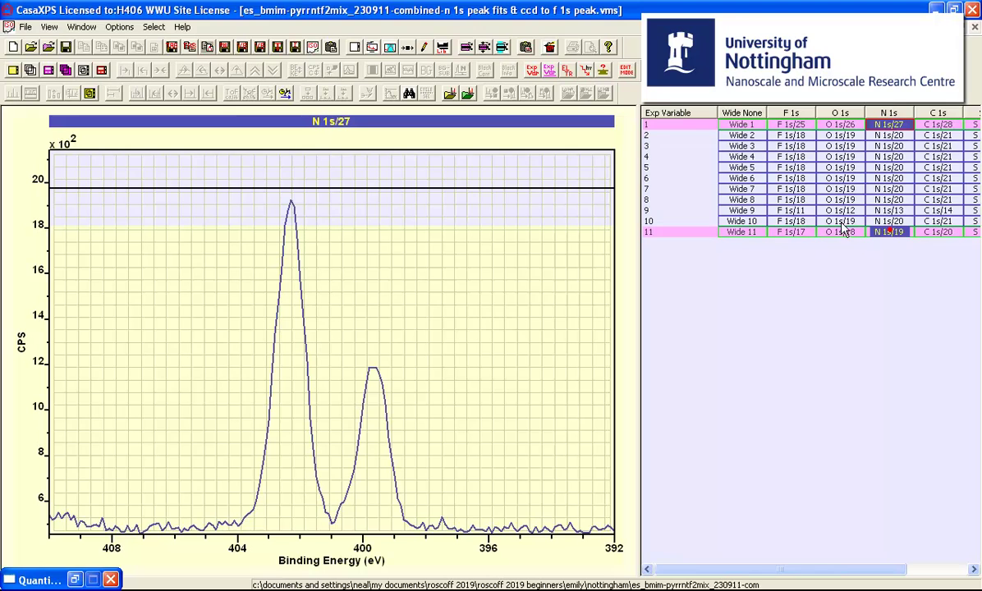
click(30, 70)
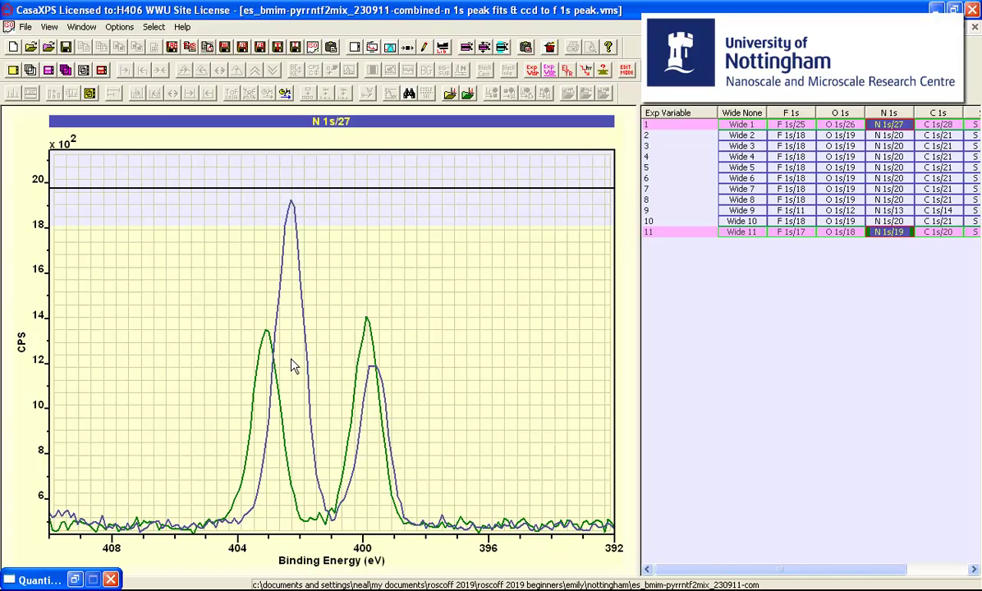
click(879, 234)
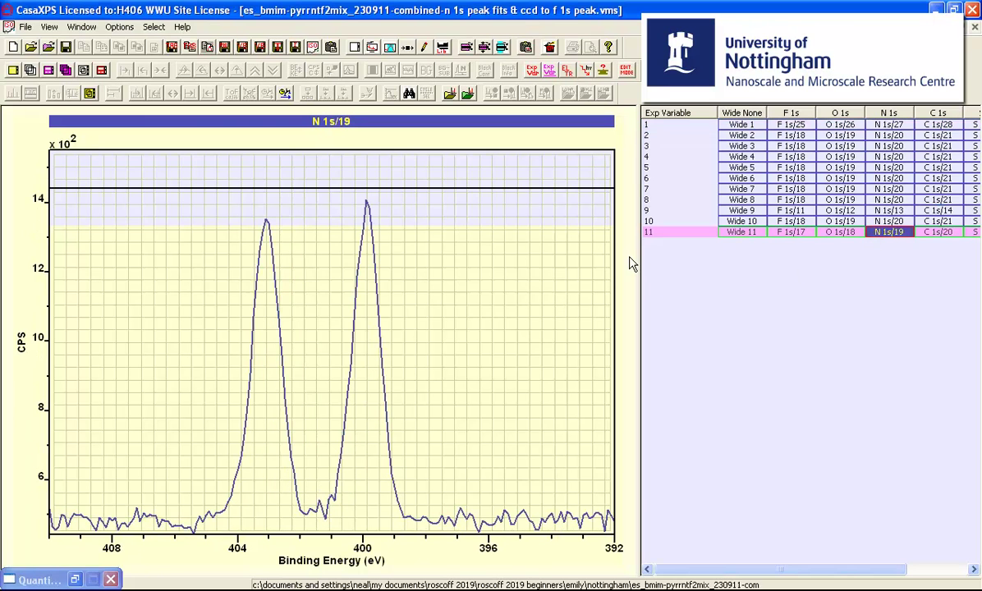
Create a region on N 1s/19 spanning 408.016 to 396.075 eV
click(368, 47)
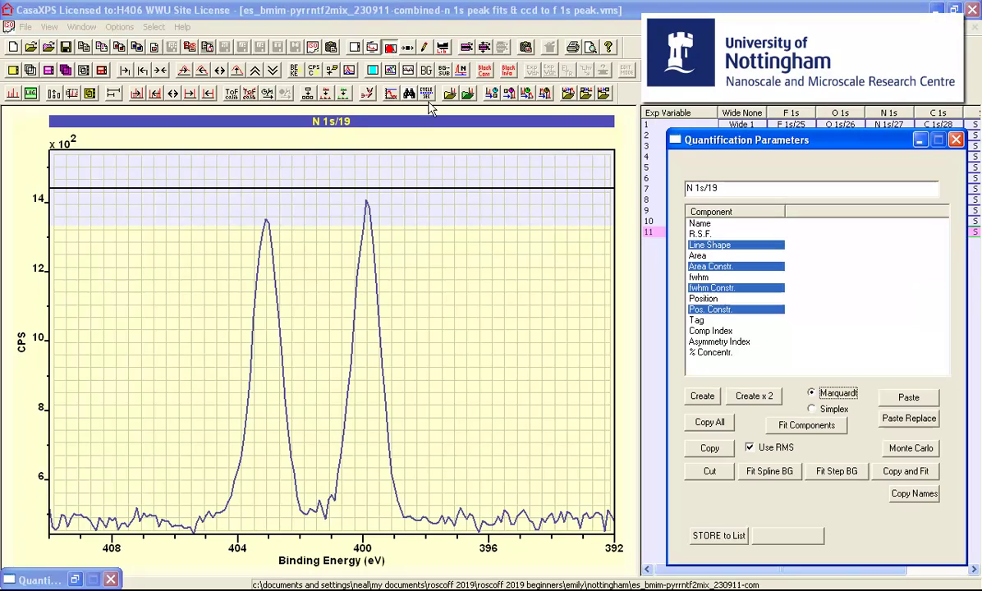
drag(725, 144, 733, 139)
click(700, 158)
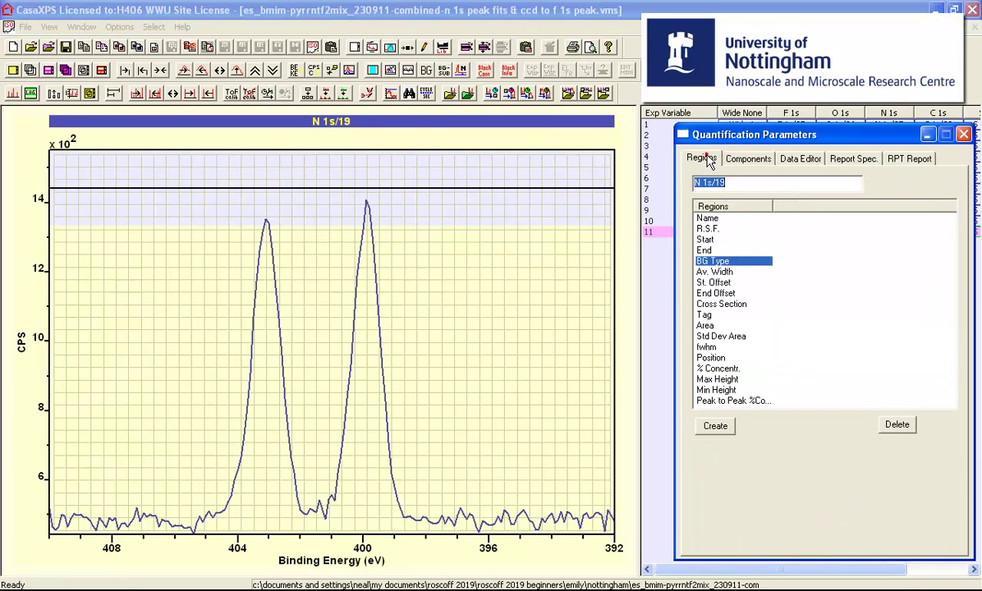
click(715, 426)
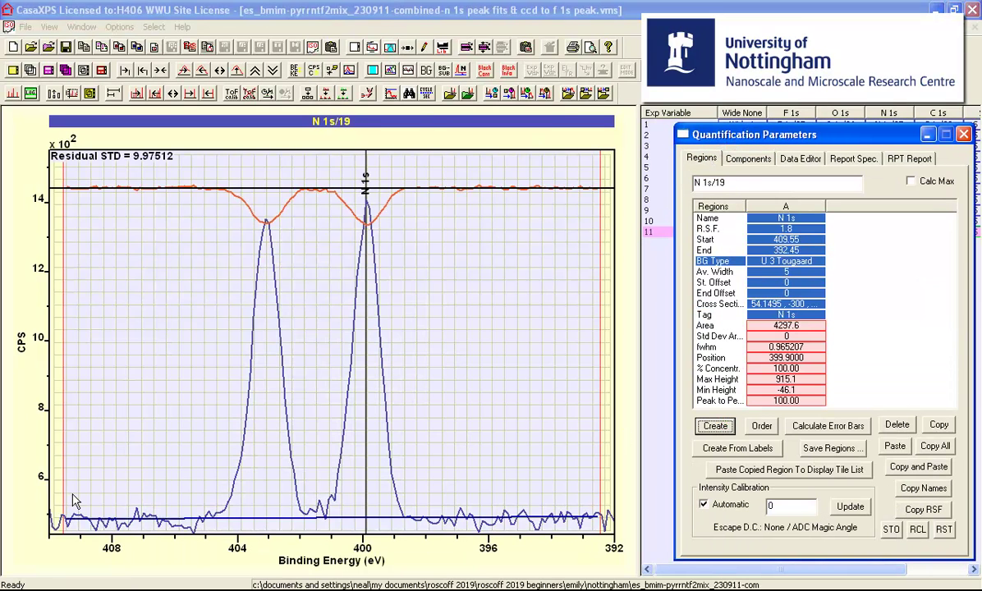
drag(72, 492, 113, 491)
drag(598, 464, 486, 439)
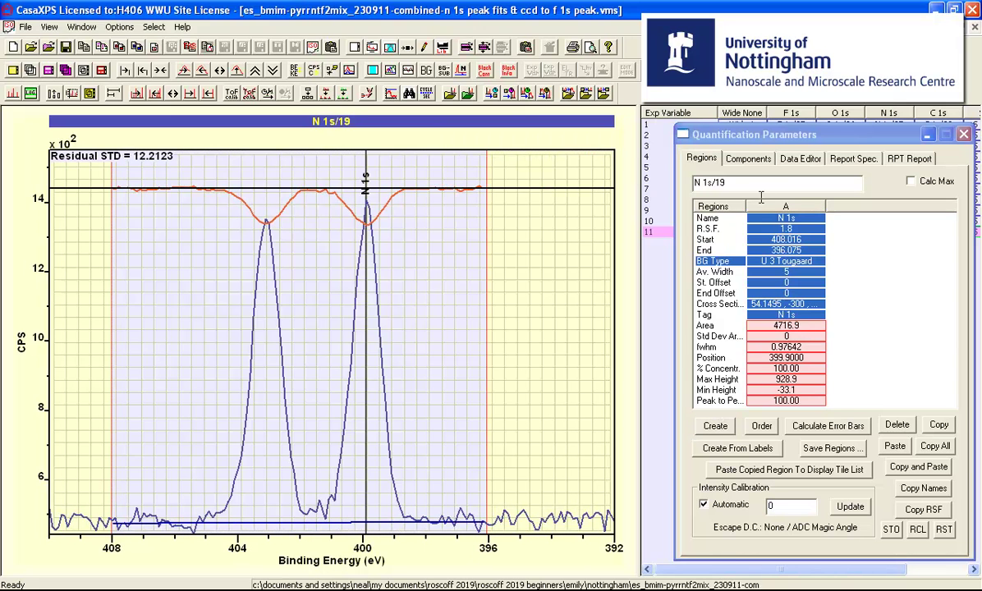
Add two N 1s components, fit them, and select N 1s/27 for propagation
click(747, 160)
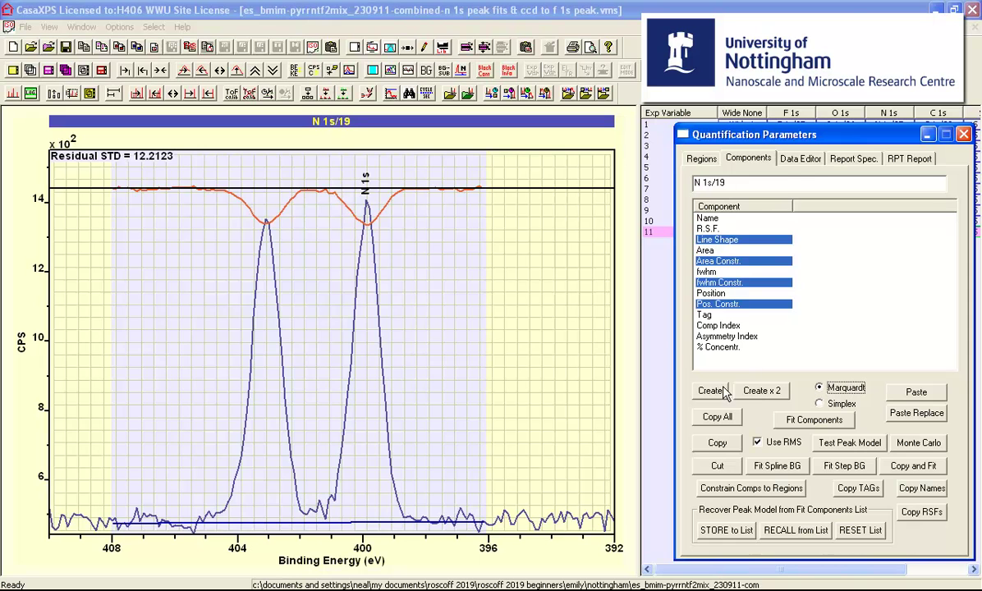
click(711, 391)
click(712, 391)
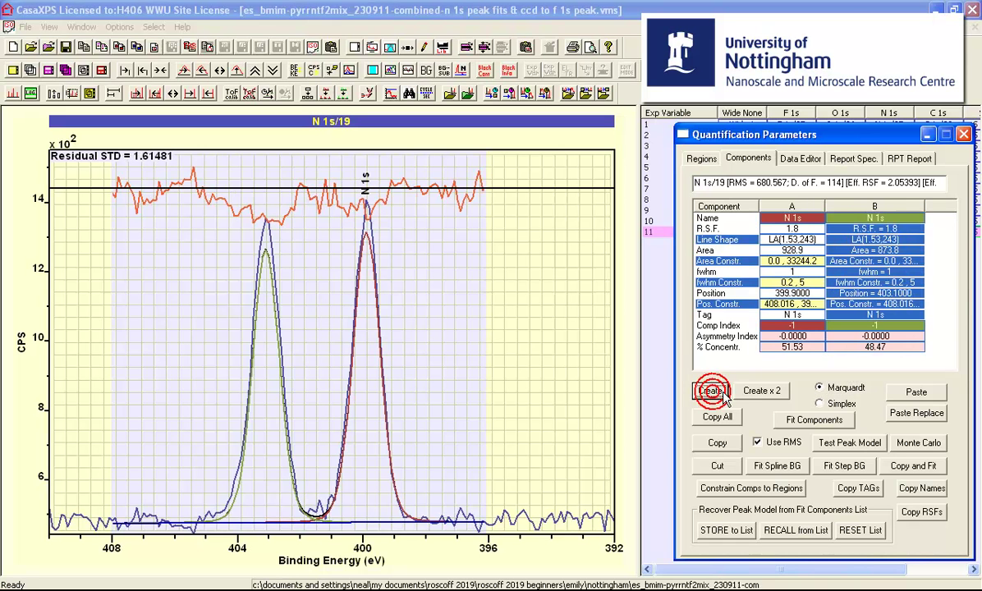
click(814, 420)
drag(723, 136, 764, 185)
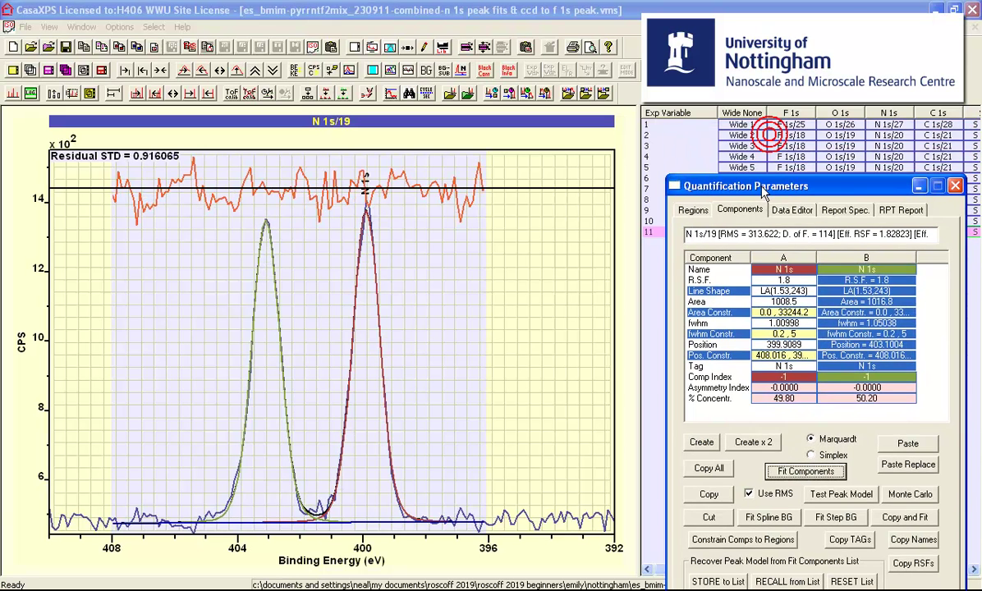
click(890, 127)
click(333, 262)
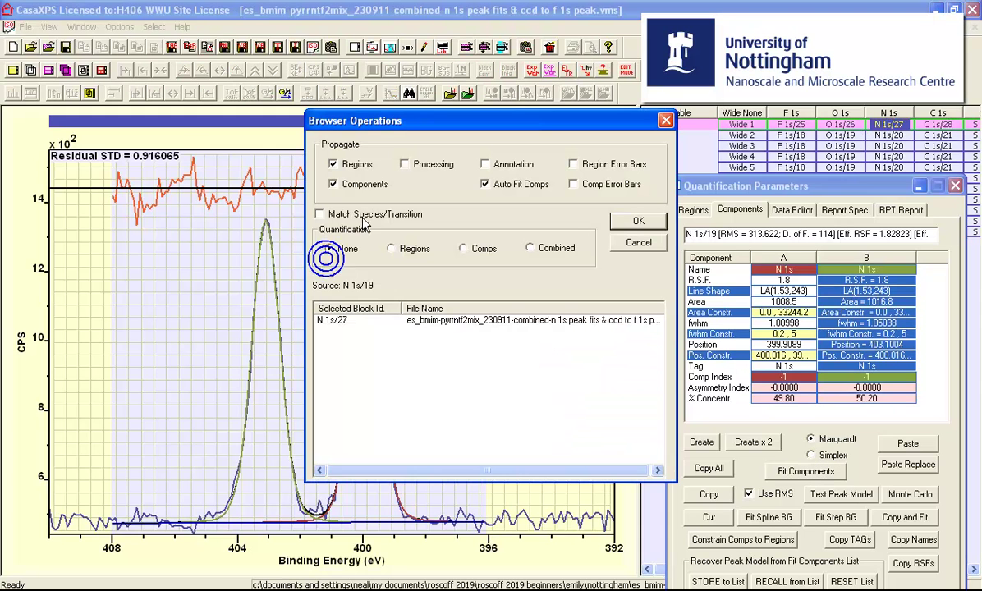
Propagate the two-component fit to N 1s/27 and tie component B's position to A + 2.6641
click(622, 229)
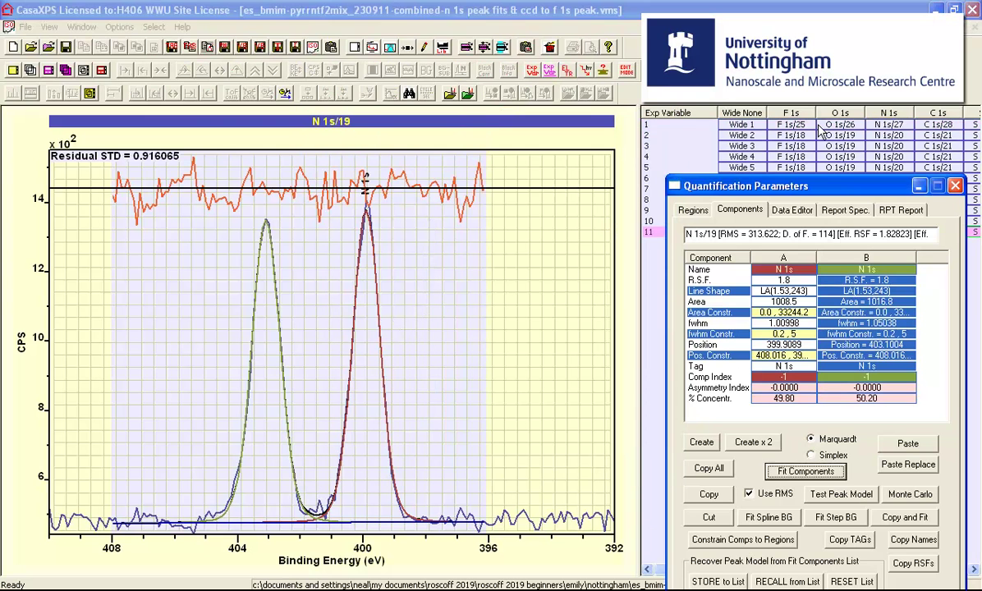
click(880, 125)
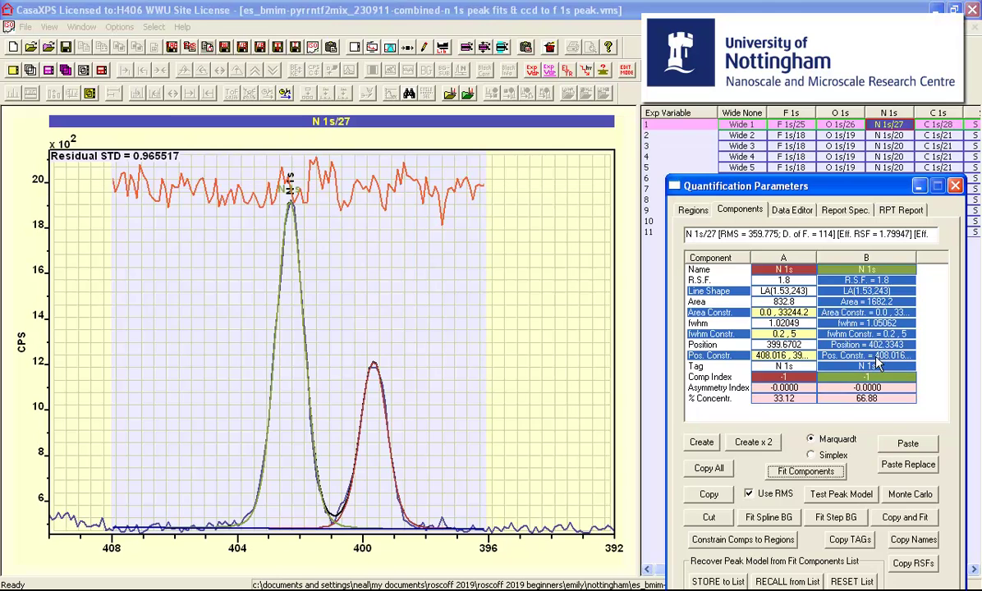
click(825, 343)
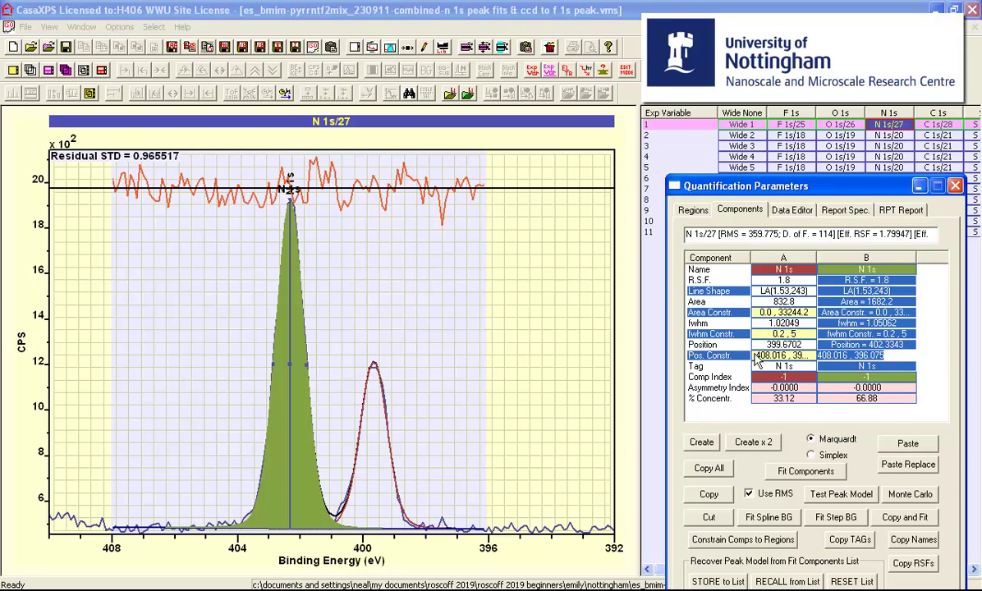
text(a)
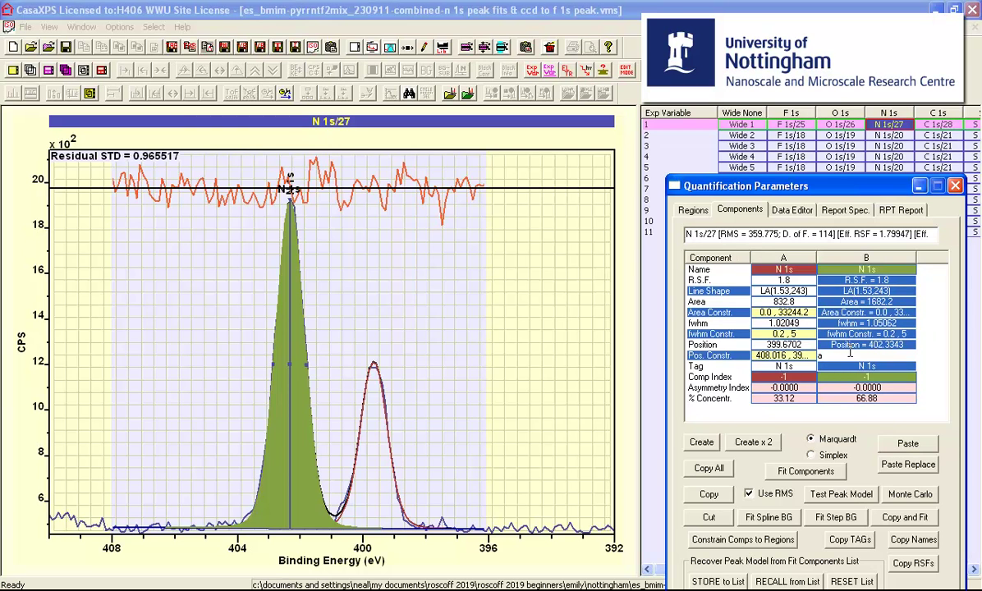
key(Return)
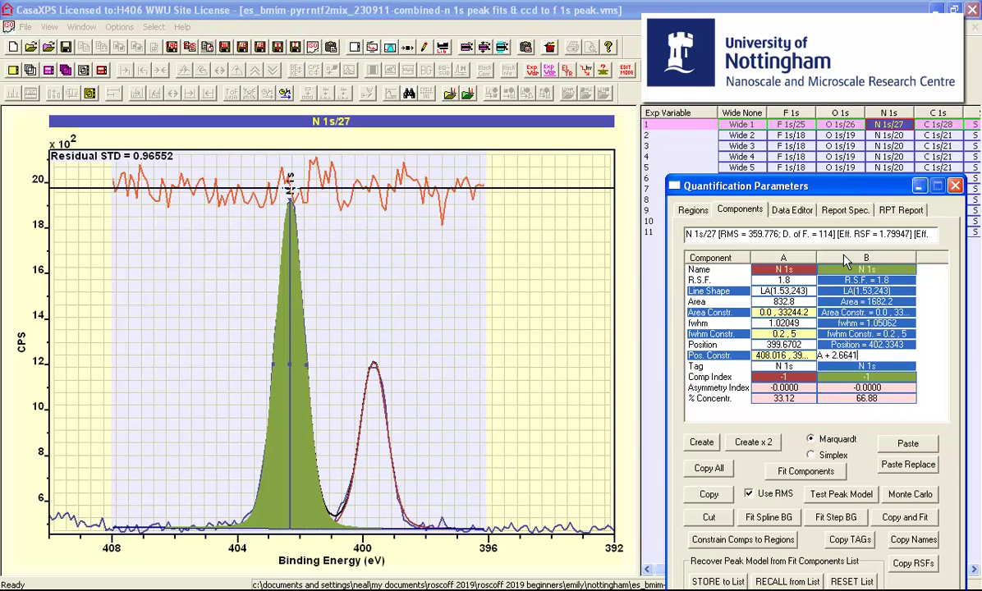
click(919, 187)
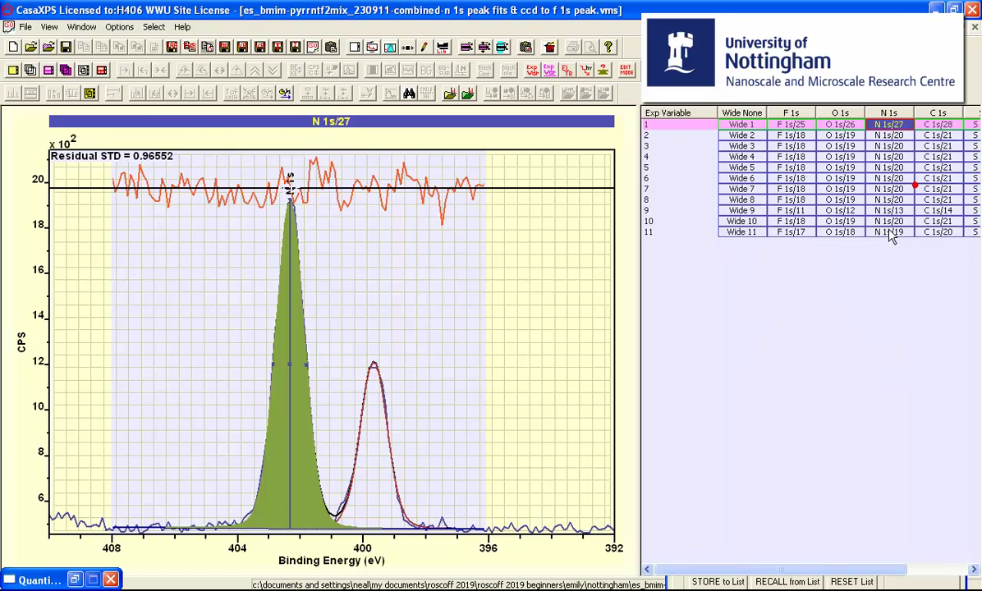
click(884, 233)
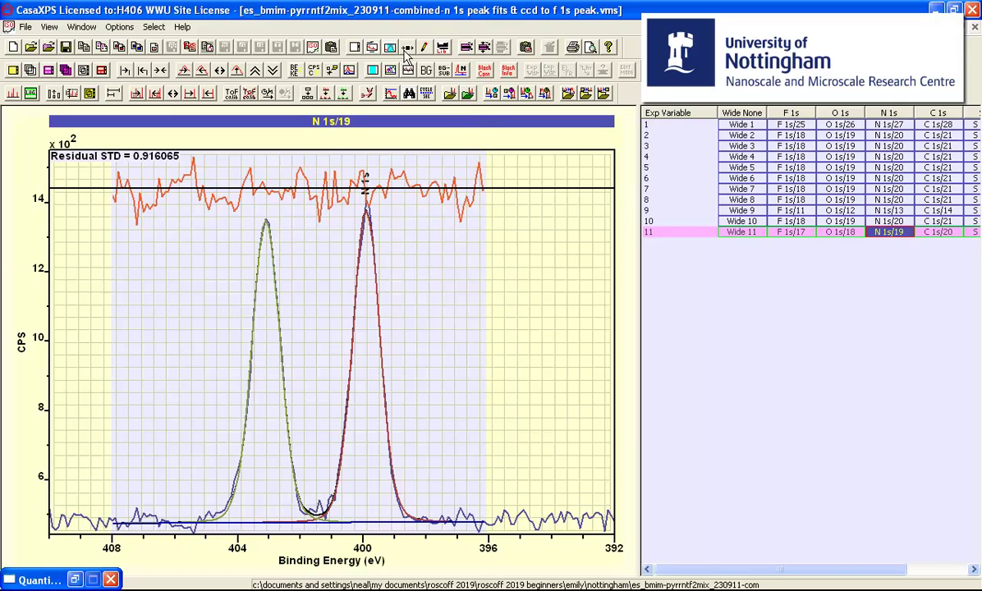
click(370, 46)
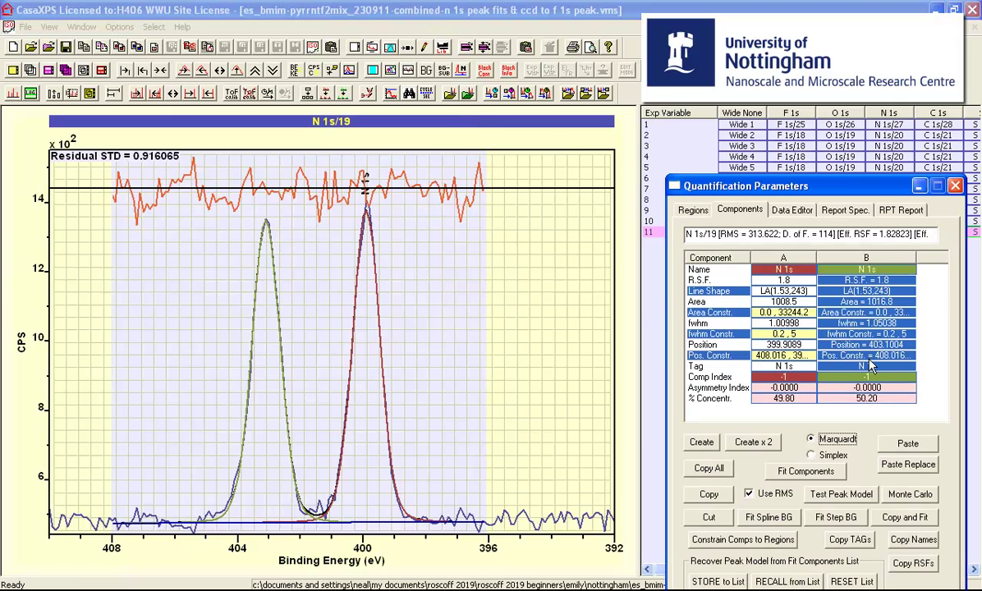
click(872, 354)
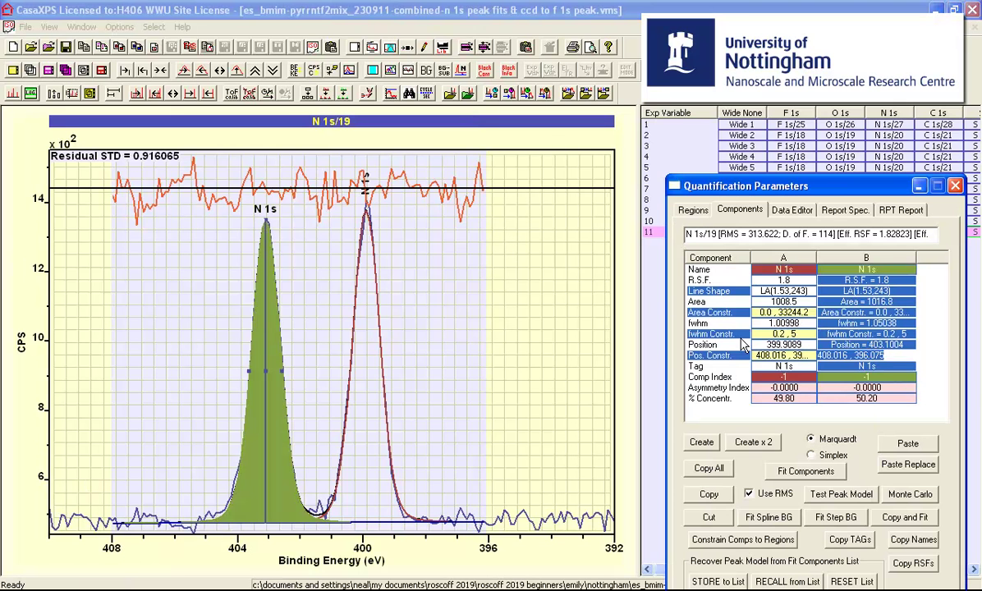
key(Return)
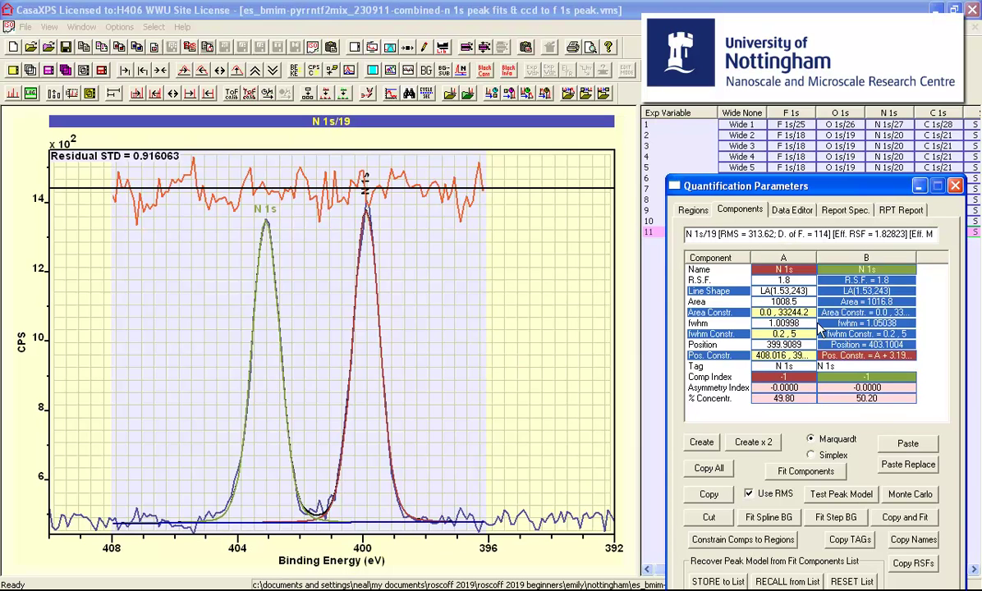
click(869, 357)
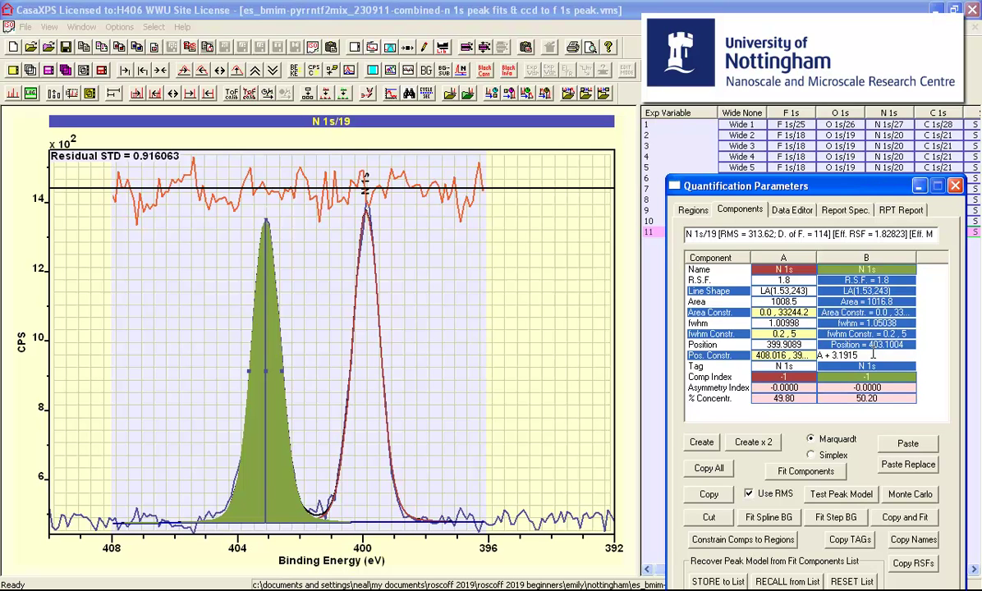
drag(864, 353, 820, 355)
Open Wide 5's N 1s/20 fit and enter component C's position constraint as A + 3.1915
click(862, 354)
double_click(863, 353)
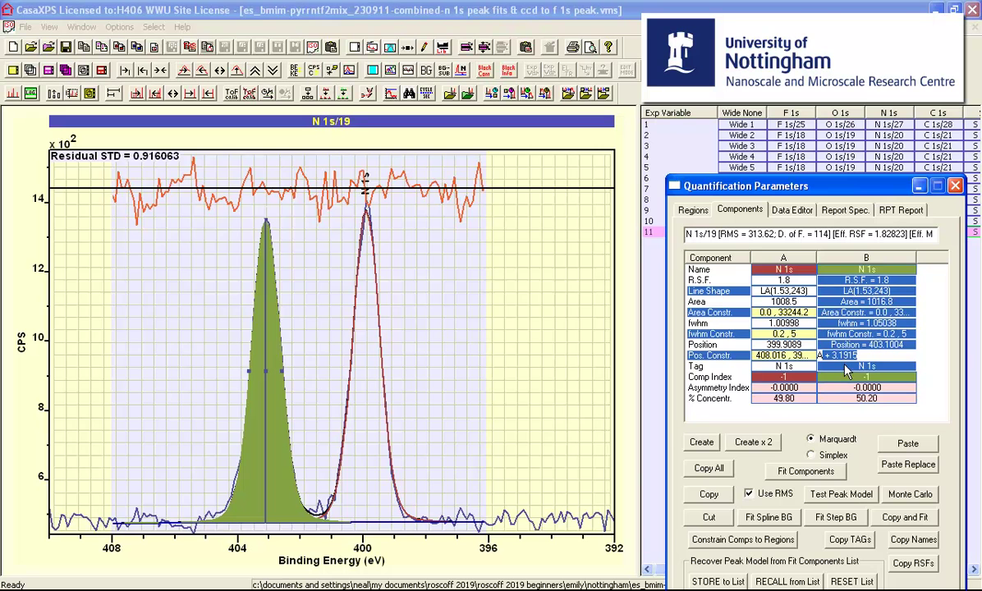
click(890, 167)
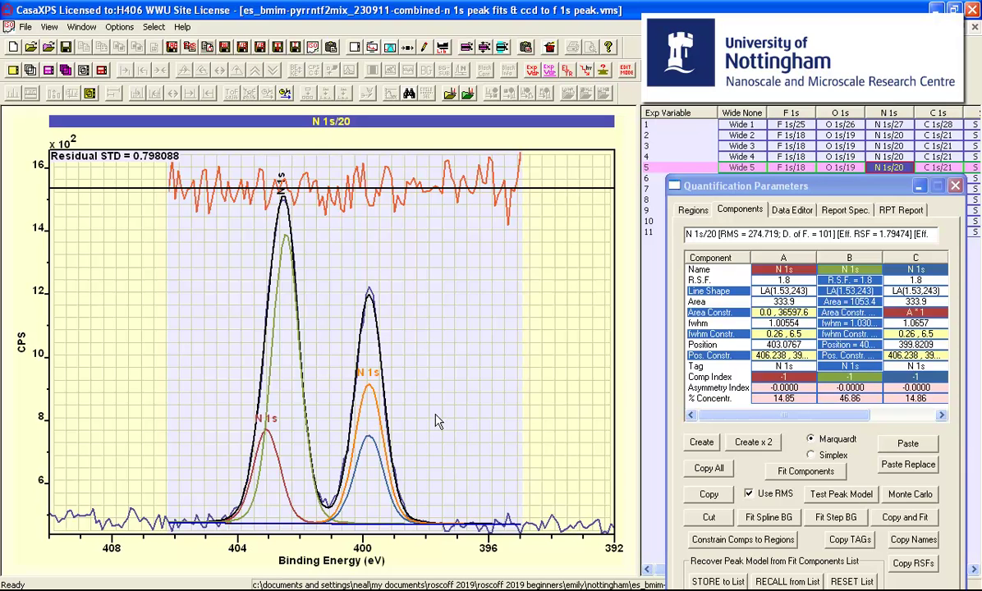
click(772, 334)
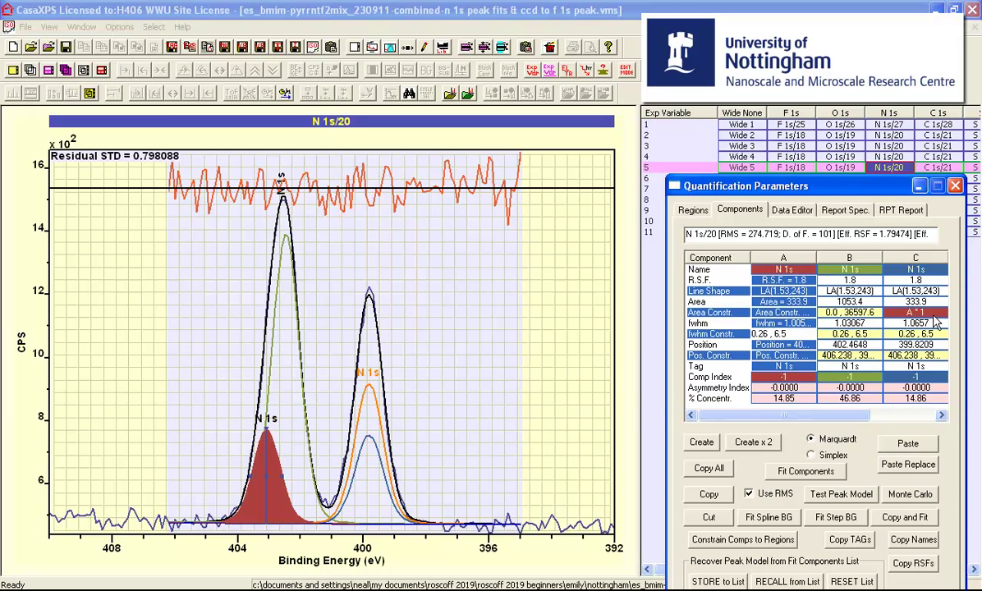
click(901, 349)
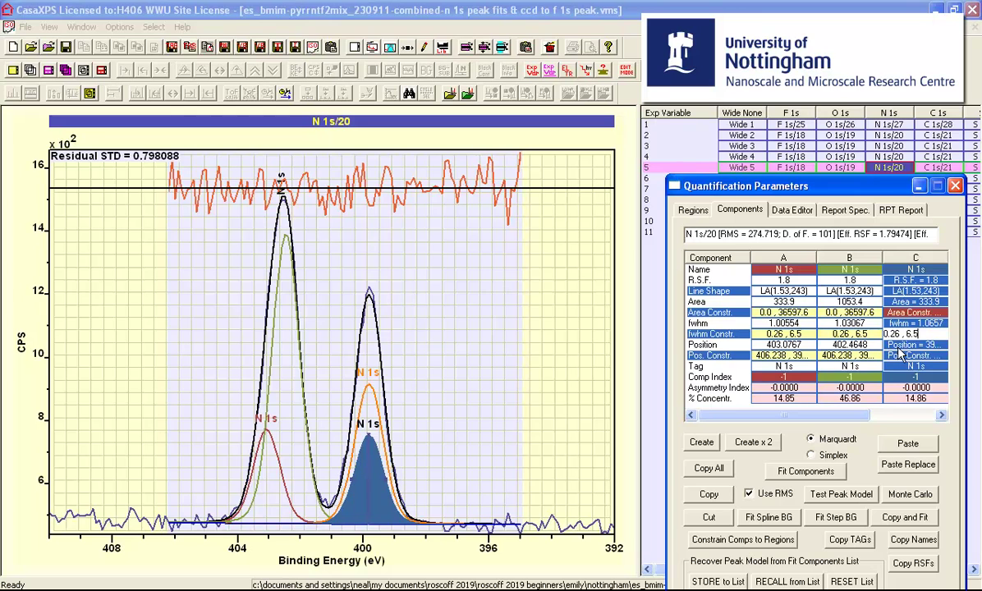
click(895, 355)
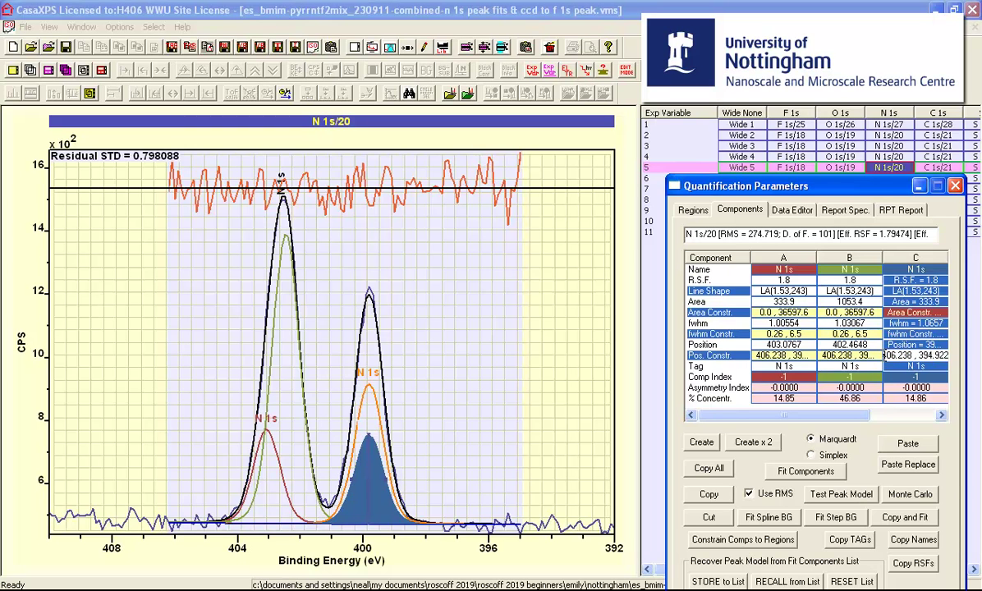
double_click(885, 354)
text(a + 3.1915)
click(925, 367)
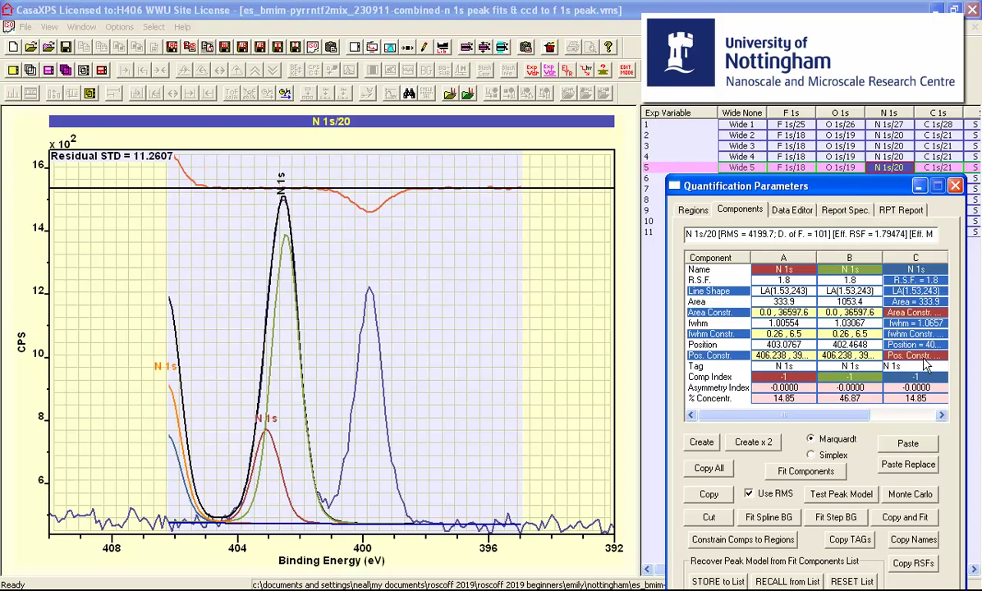
Correct C's position constraint to A - 3.1915 and refit the N 1s/20 components
click(903, 356)
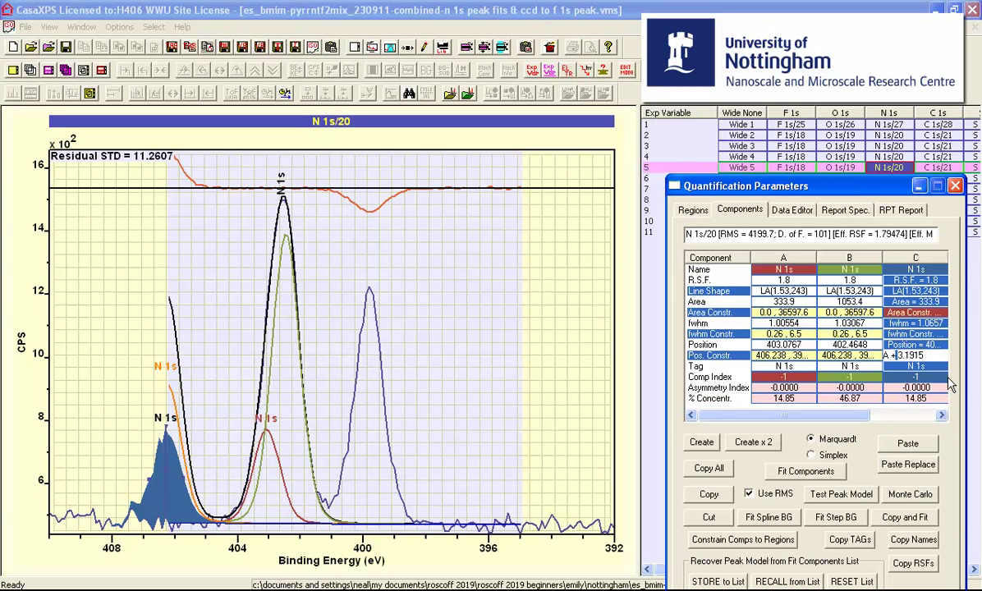
key(BackSpace)
text(-)
key(Return)
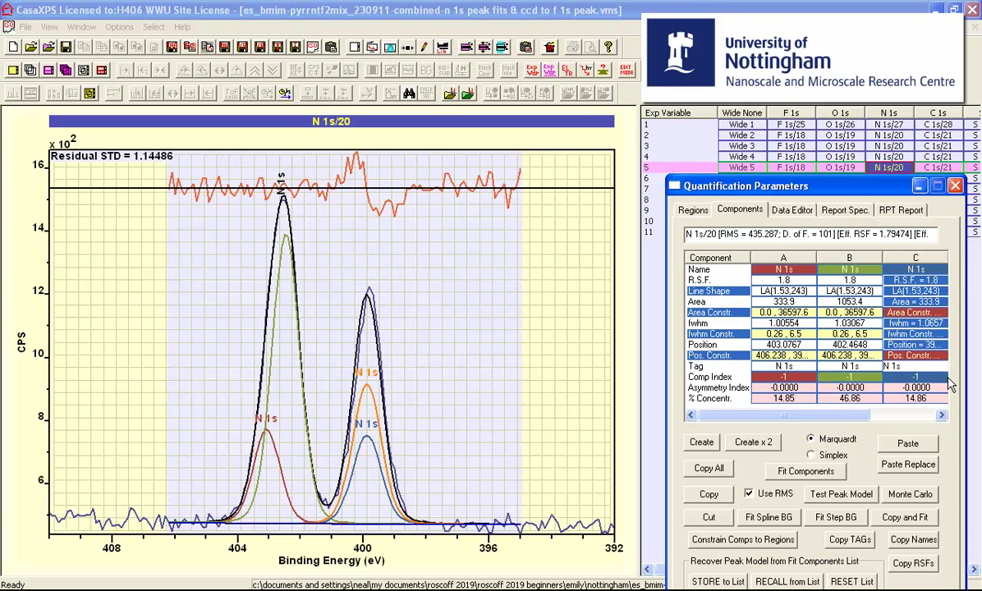
click(918, 355)
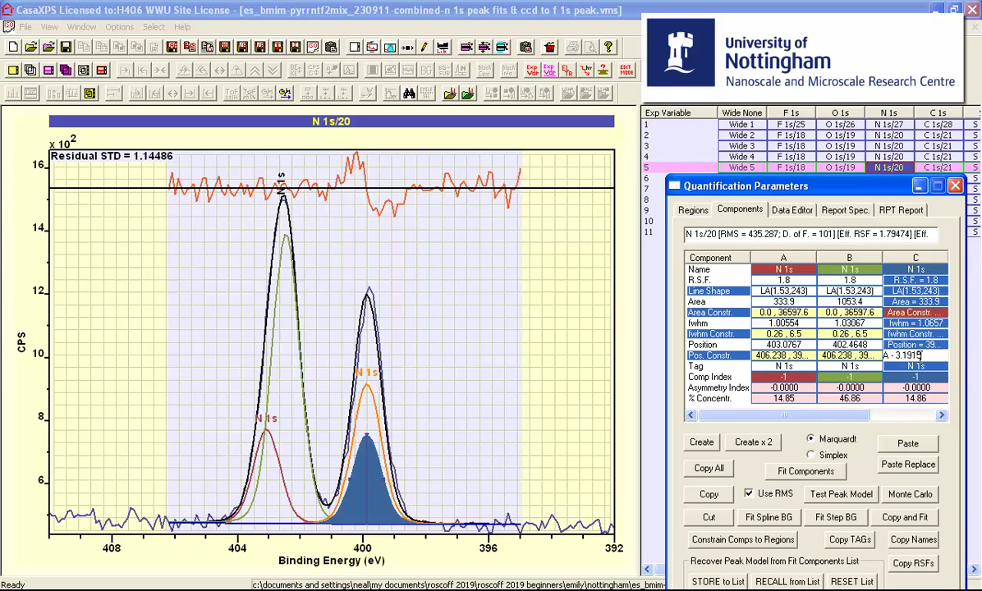
drag(932, 355, 825, 326)
click(803, 474)
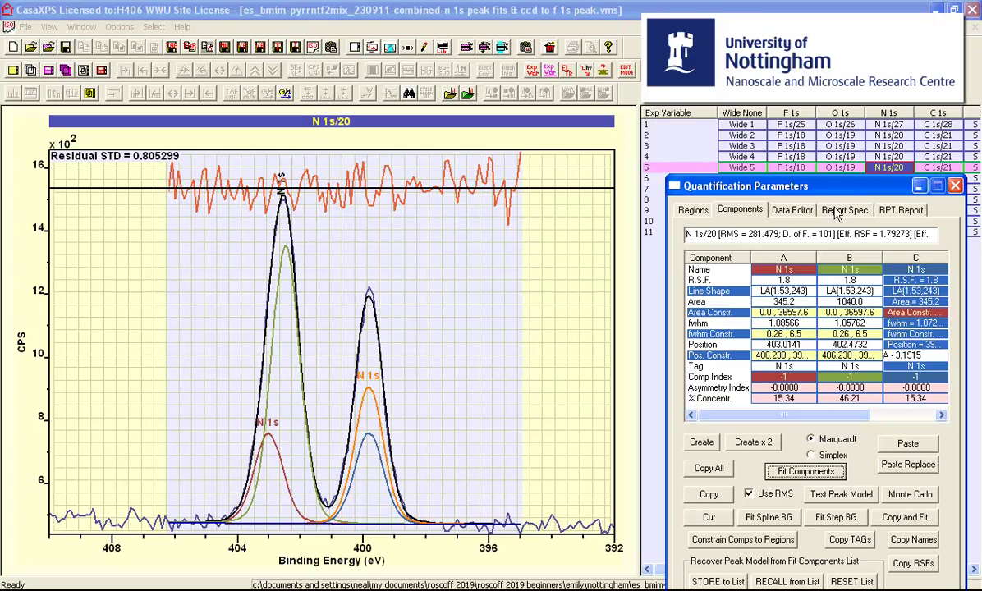
Select the N 1s cells from row 2 through row 10 in the browser
click(855, 169)
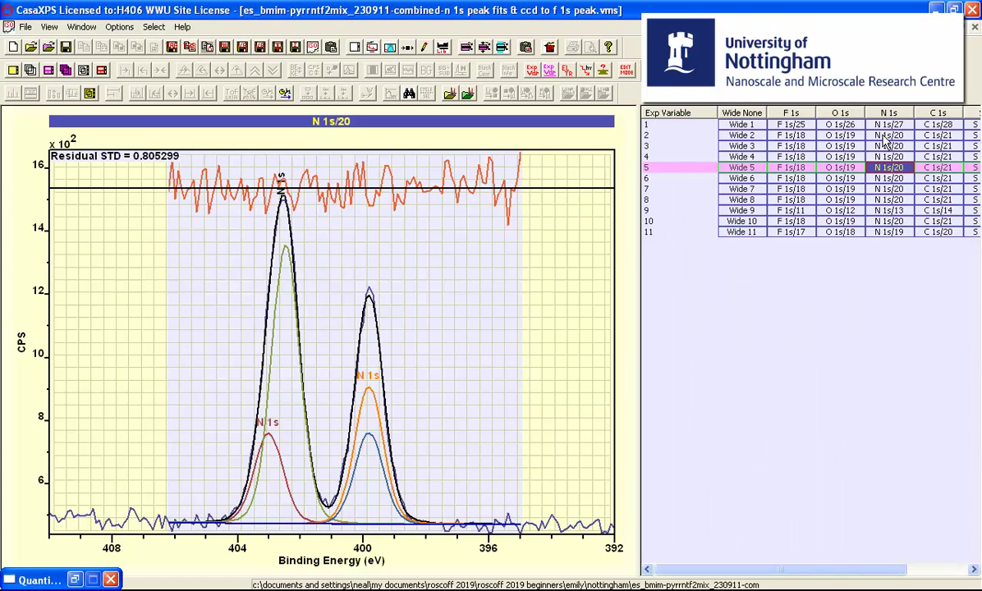
click(890, 138)
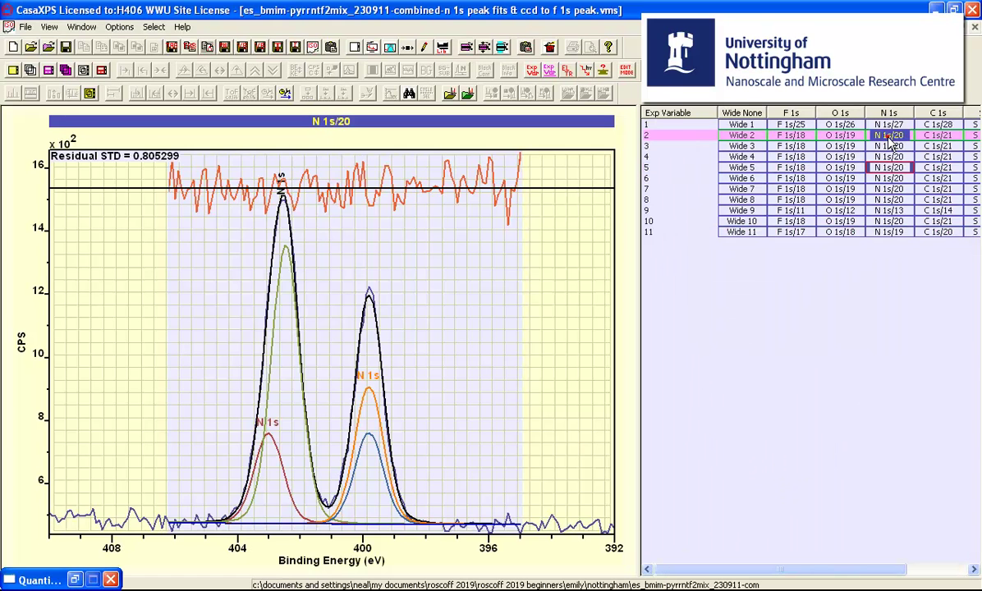
shift+click(887, 221)
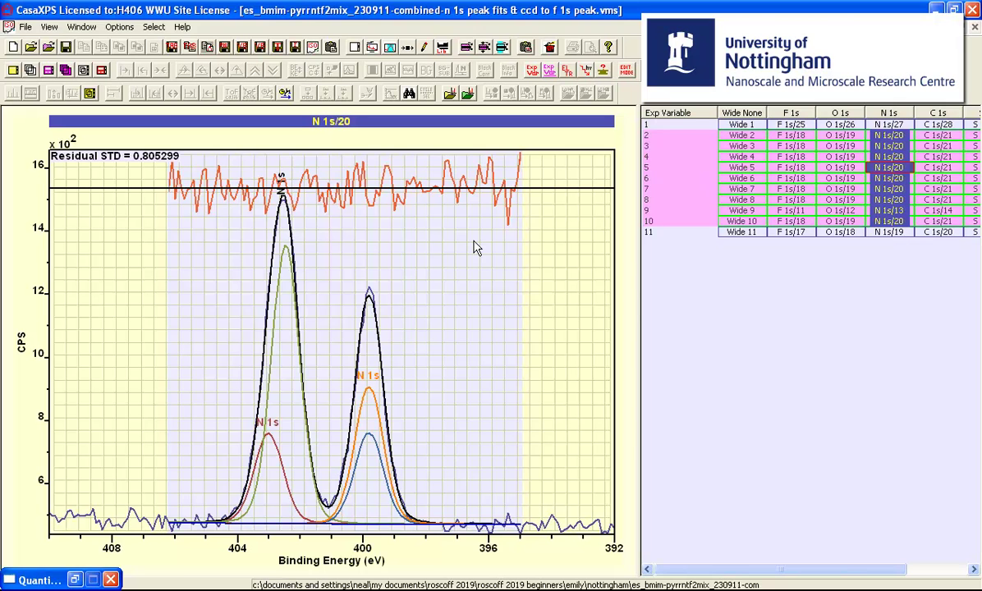
Propagate regions and components with Auto Fit Comps onto the selected N 1s spectra
right_click(367, 264)
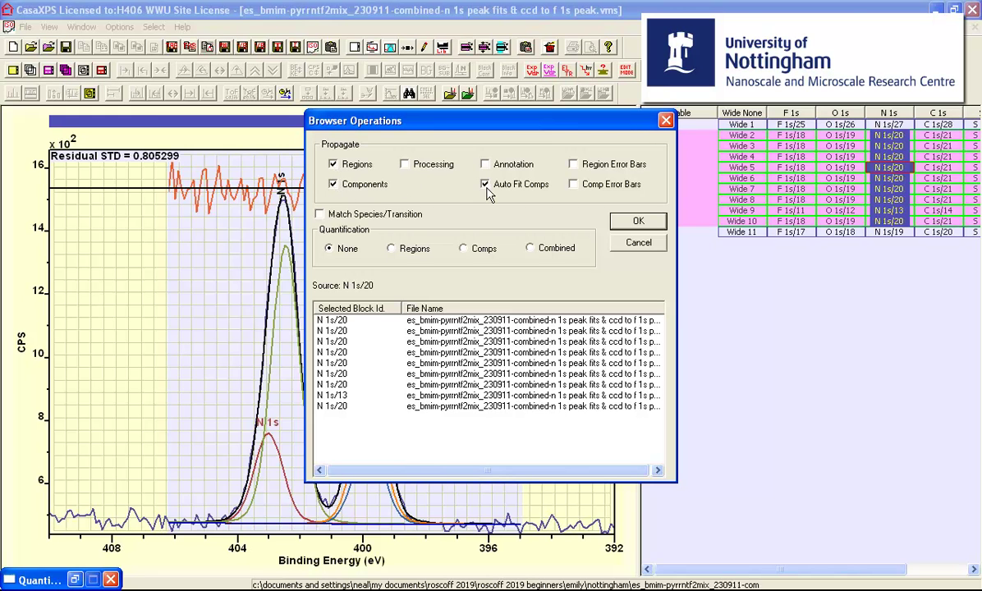
click(632, 220)
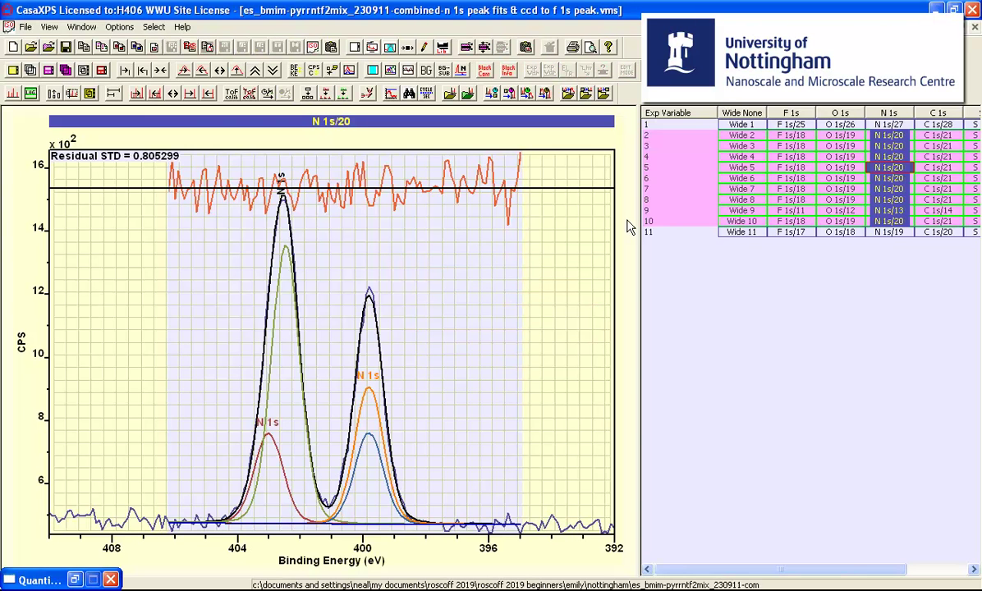
Step through the propagated N 1s fits from Wide 2 downward, ending back at Wide 8
click(892, 136)
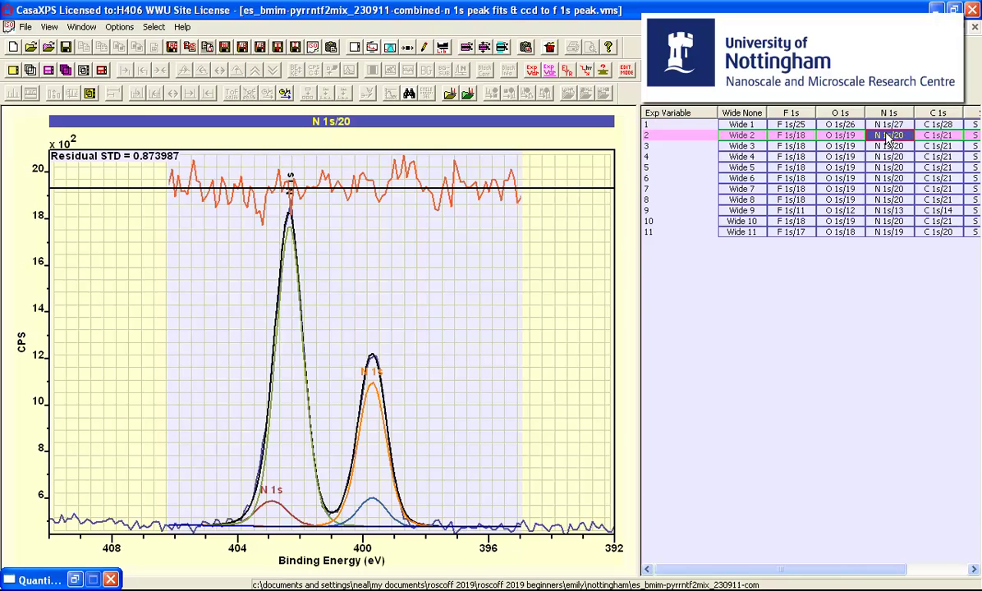
key(Down)
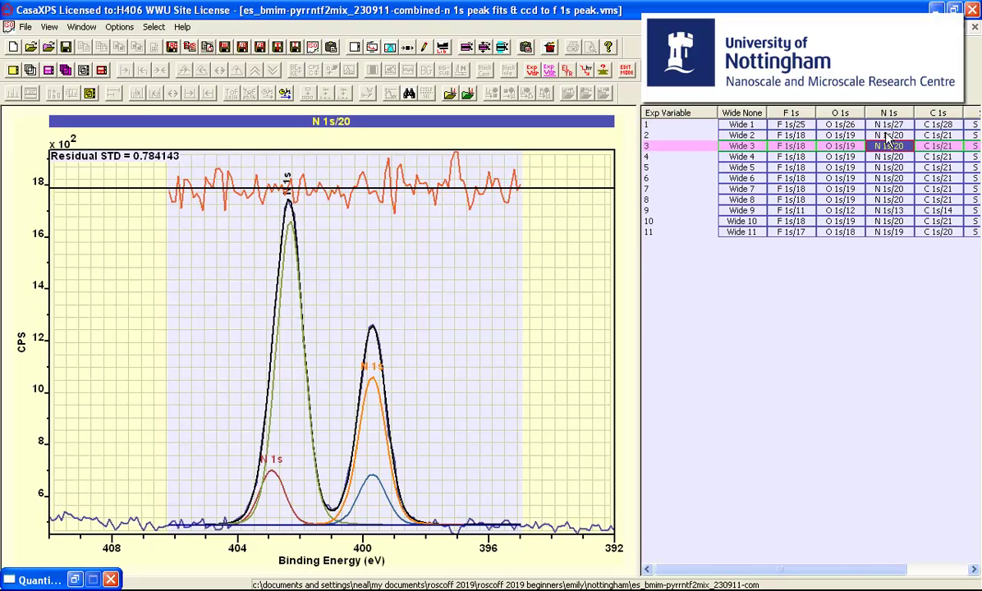
key(Down)
key(Down)
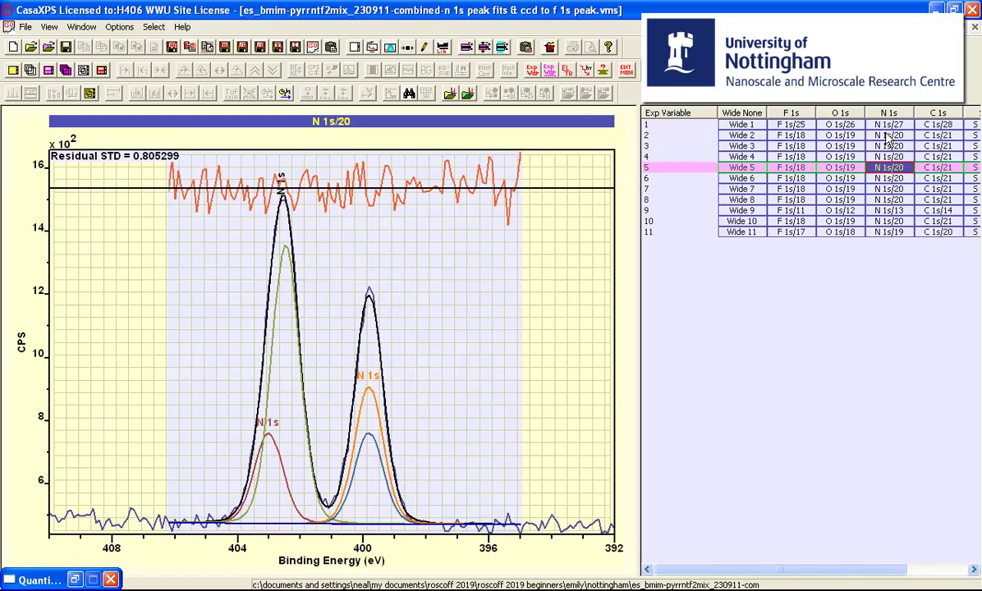
key(Down)
key(Down)
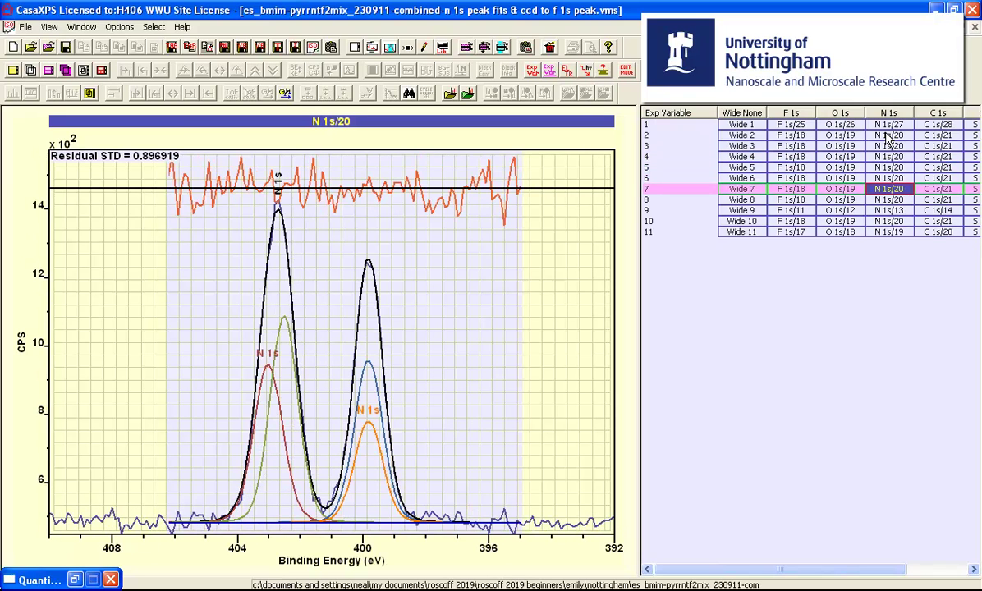
key(Down)
key(Down)
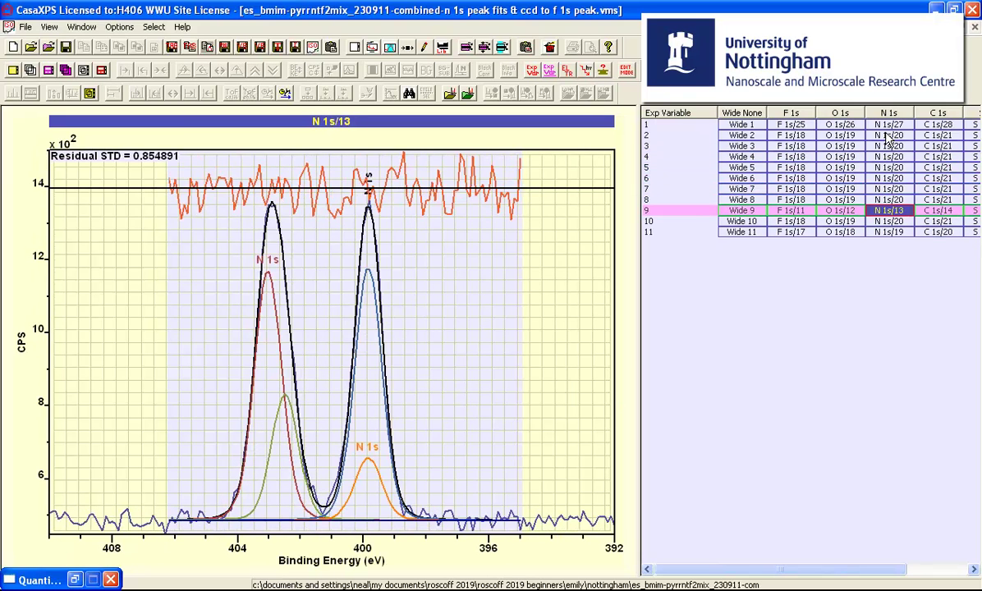
key(Down)
key(Down)
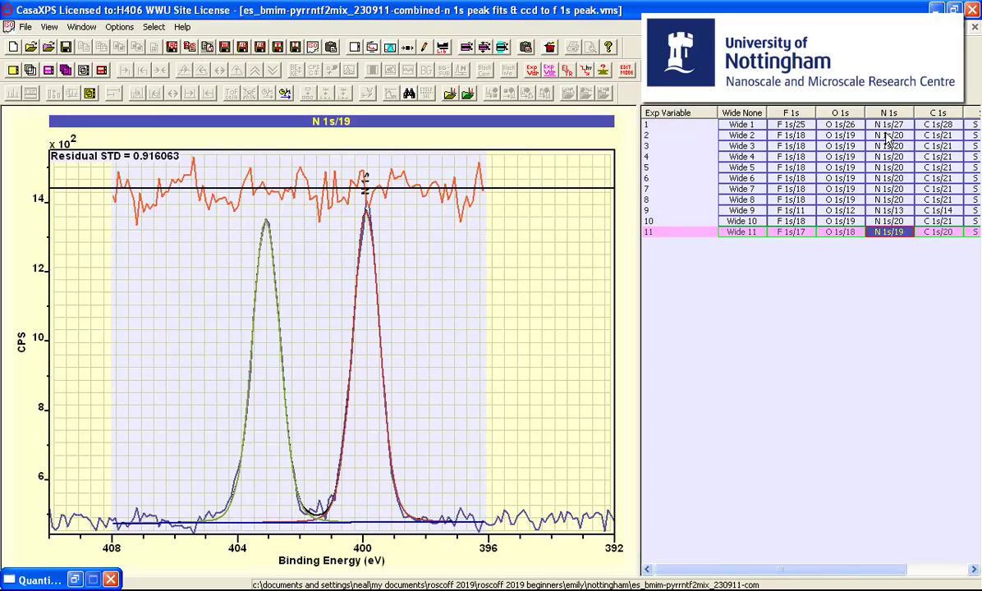
key(Up)
key(Up)
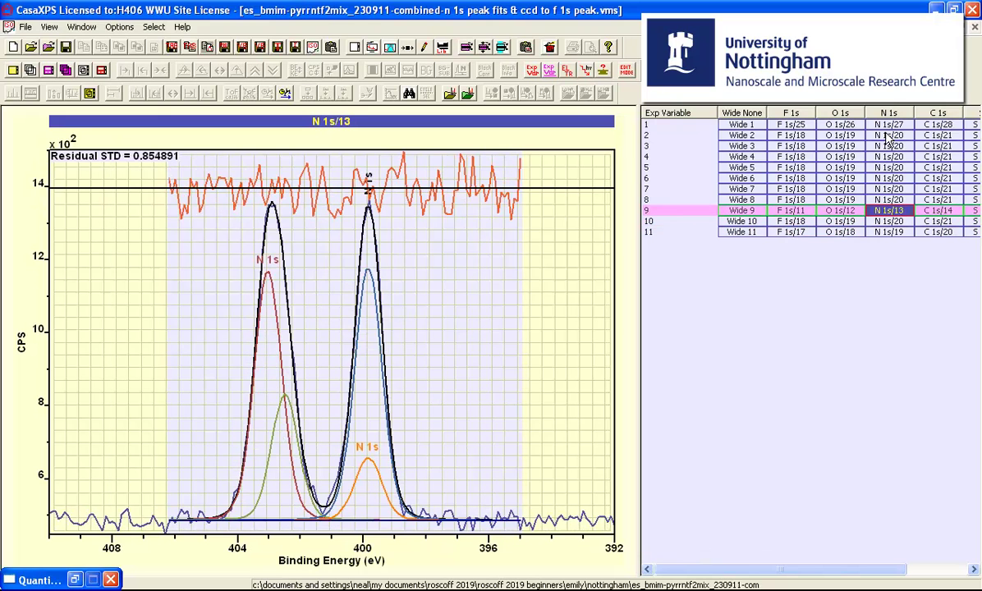
key(Up)
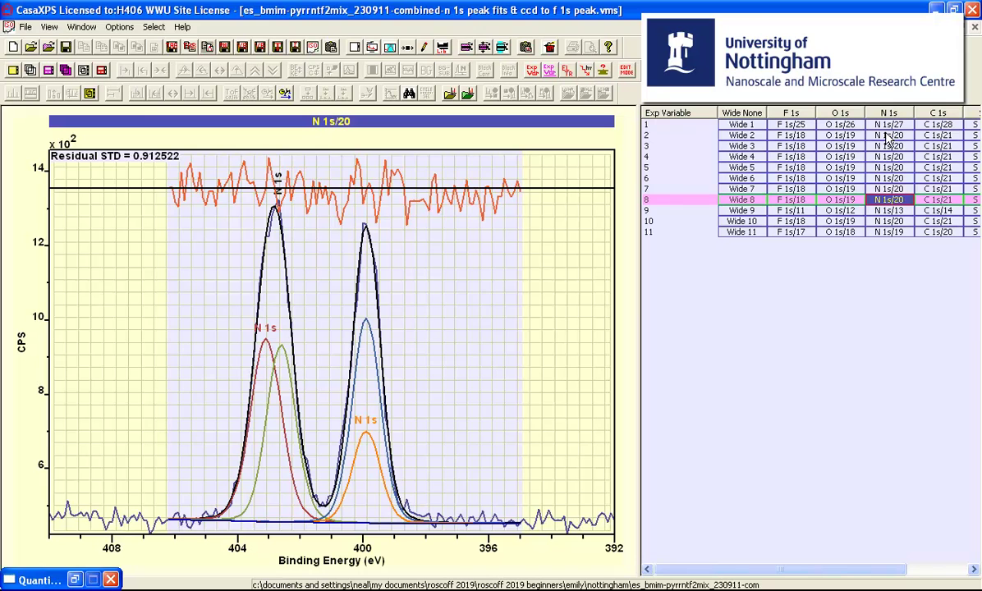
Create component D from C with Area B*0.5, fwhm C*1 and position A - 3.1915
click(467, 243)
click(372, 47)
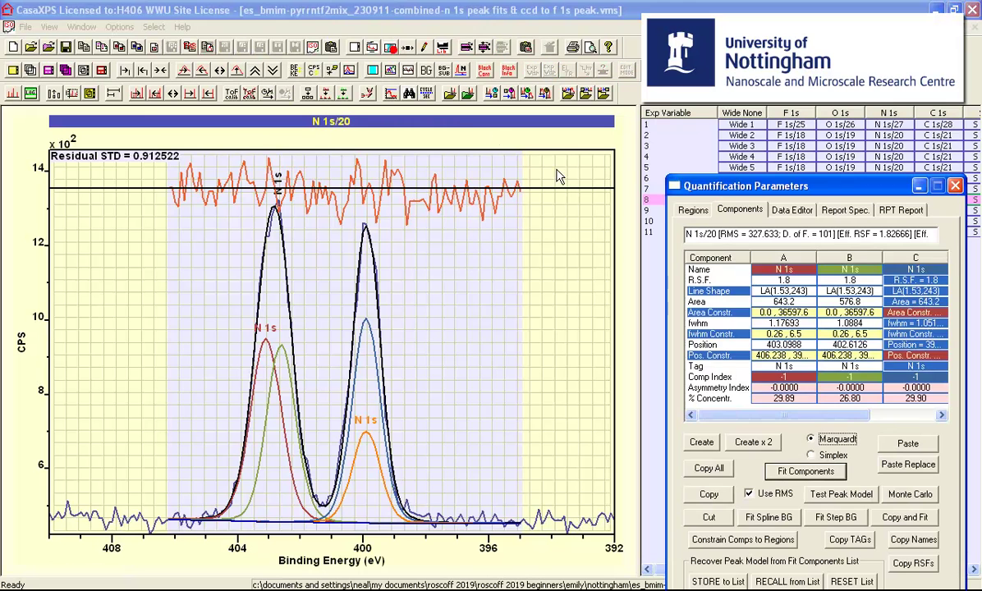
click(896, 313)
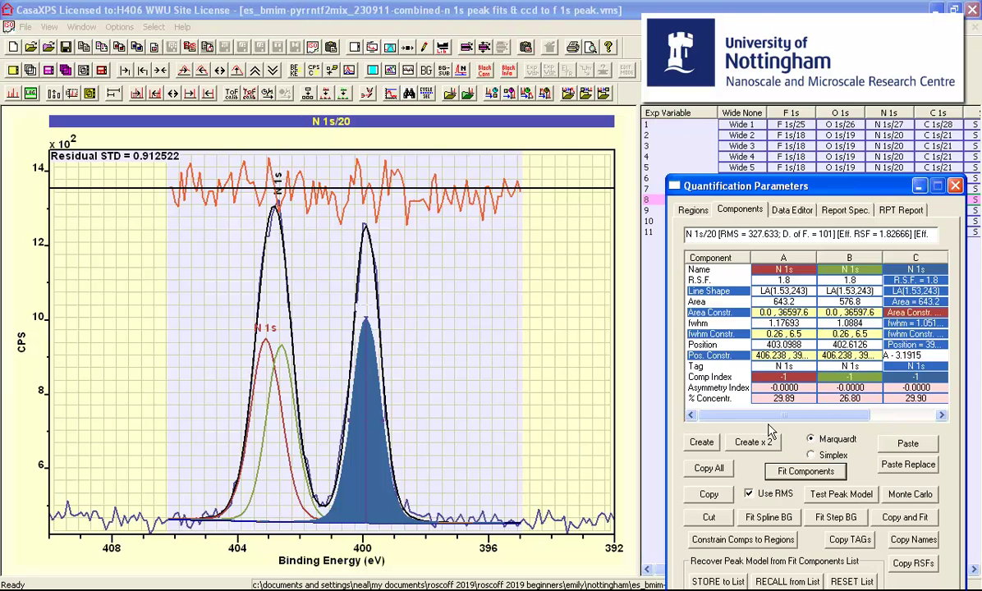
click(701, 442)
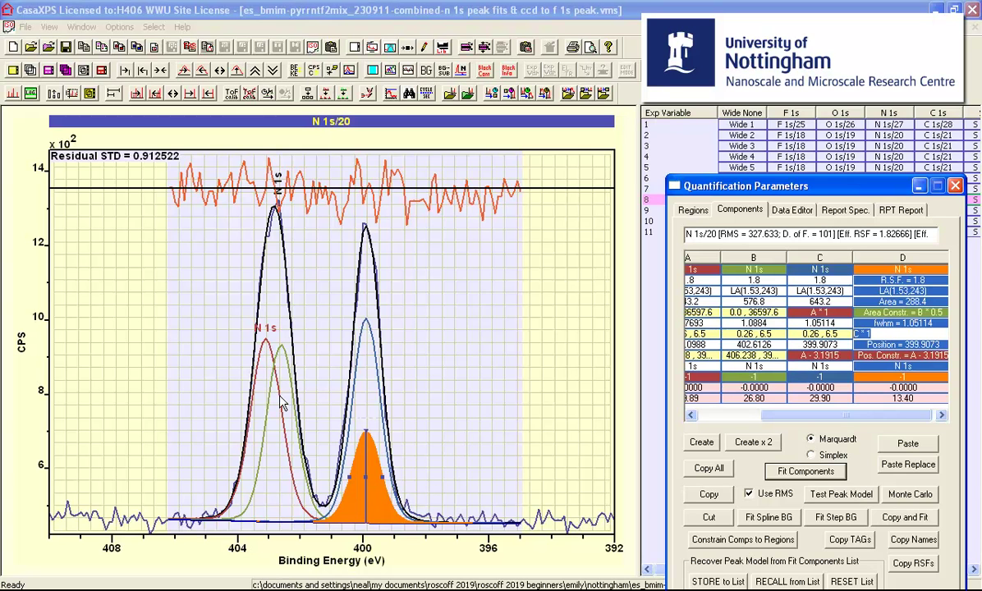
click(427, 461)
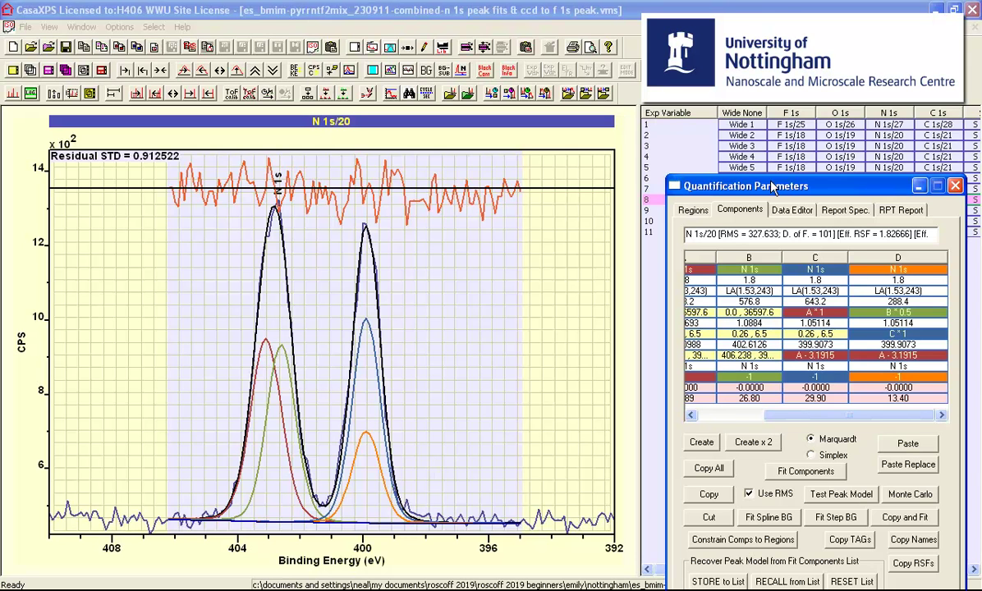
Select the N 1s spectra in rows 2–10 and overlay their fits in one plot
click(920, 186)
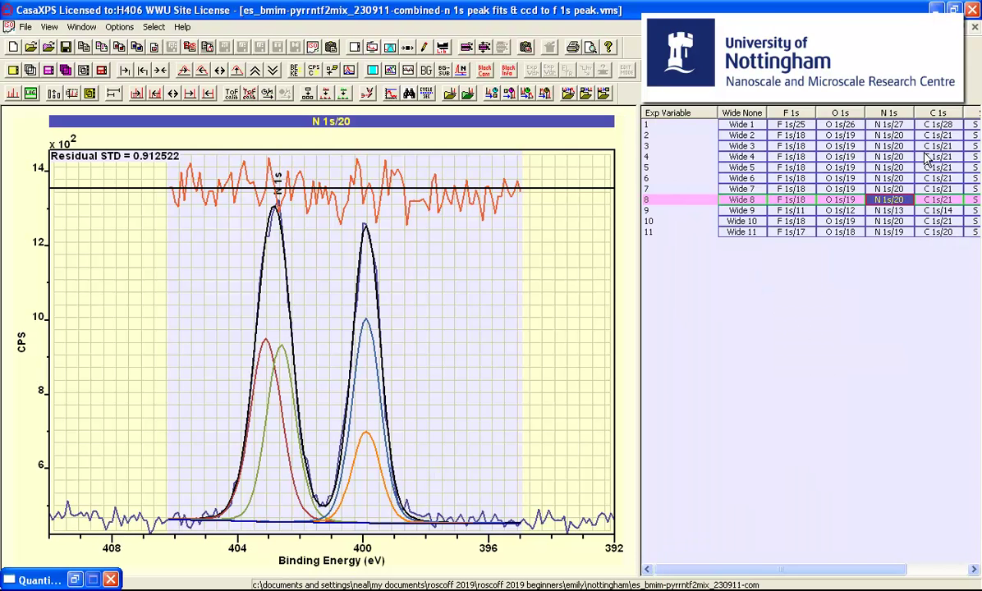
click(887, 137)
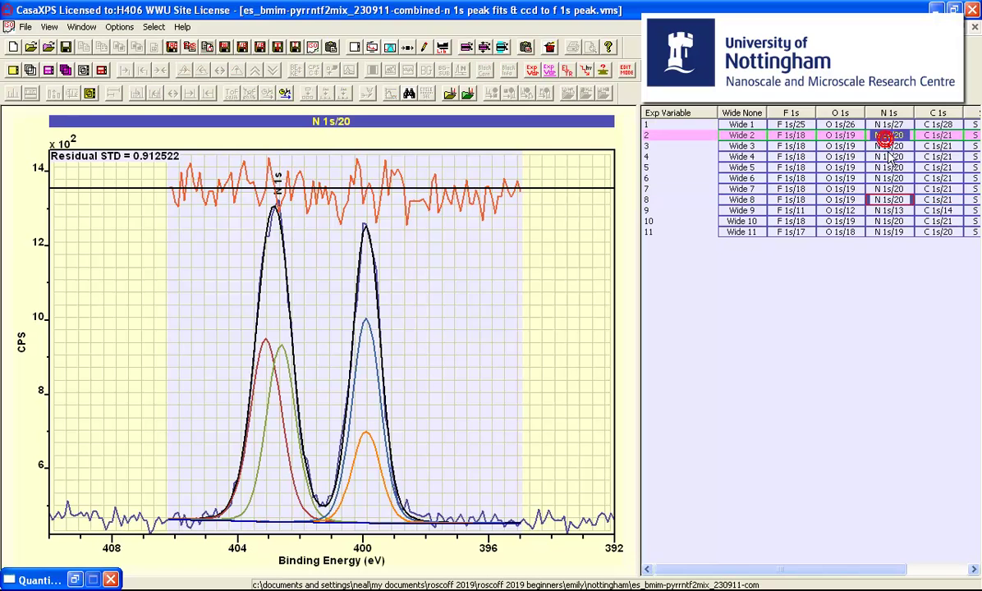
shift+click(887, 219)
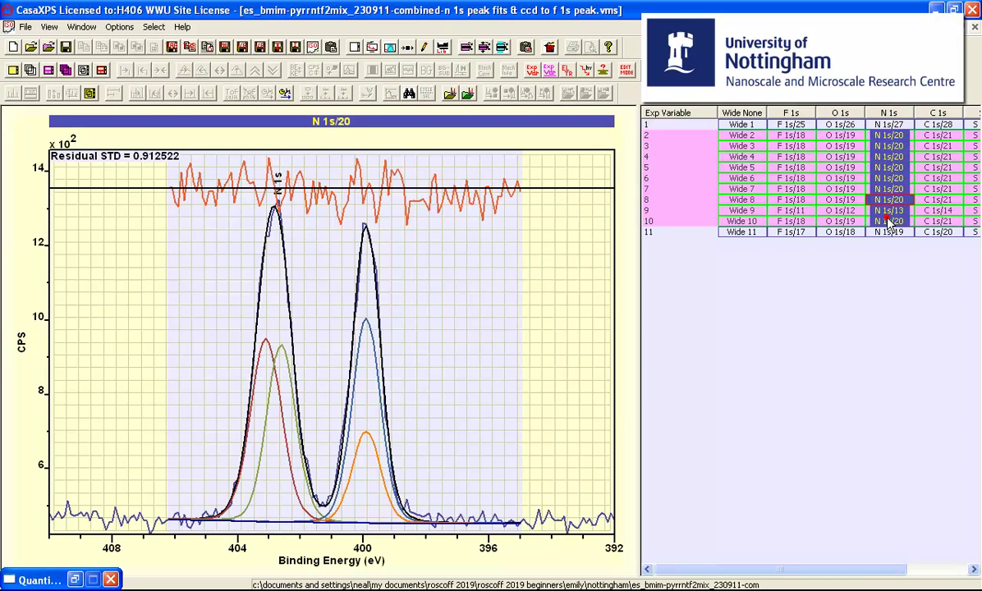
click(32, 70)
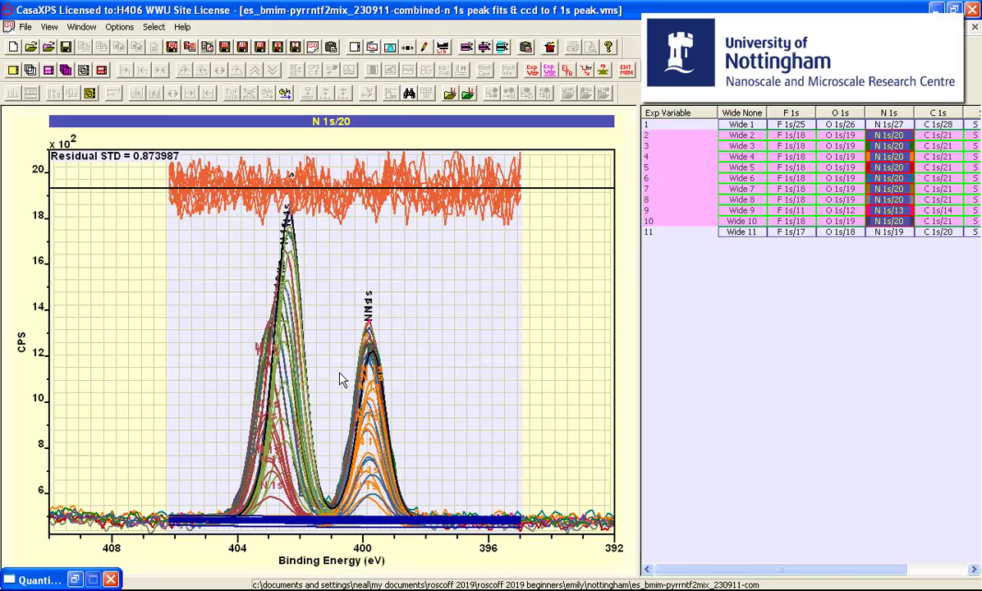
Rename components A and C to 'N 1s IL1'
click(392, 49)
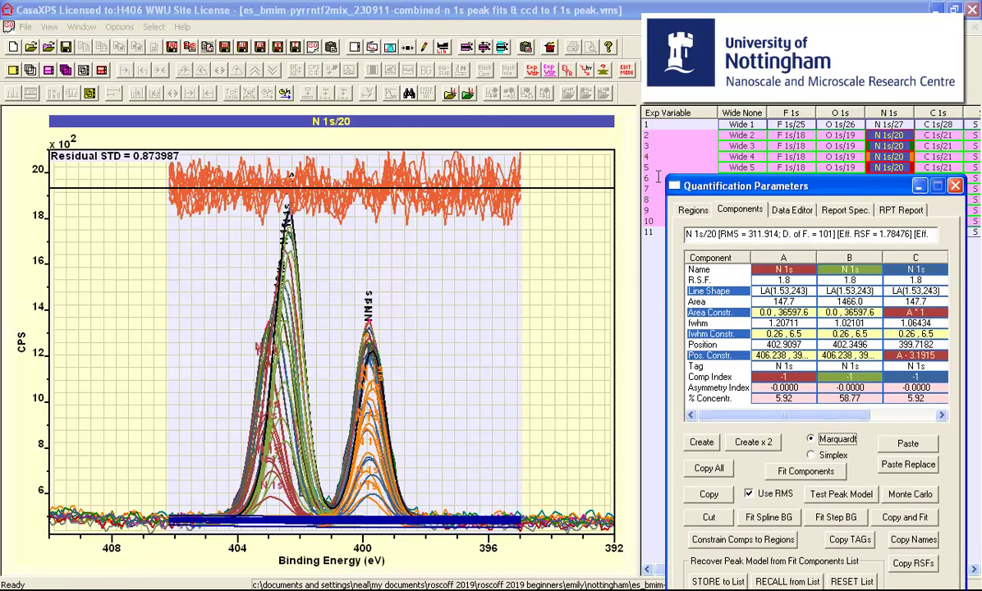
click(783, 270)
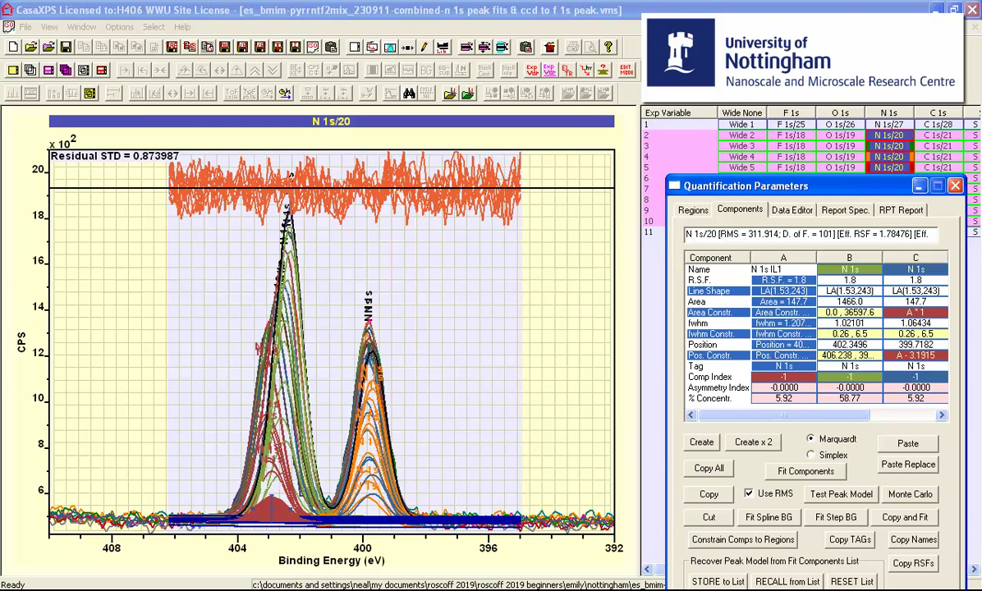
text(IL1)
key(Return)
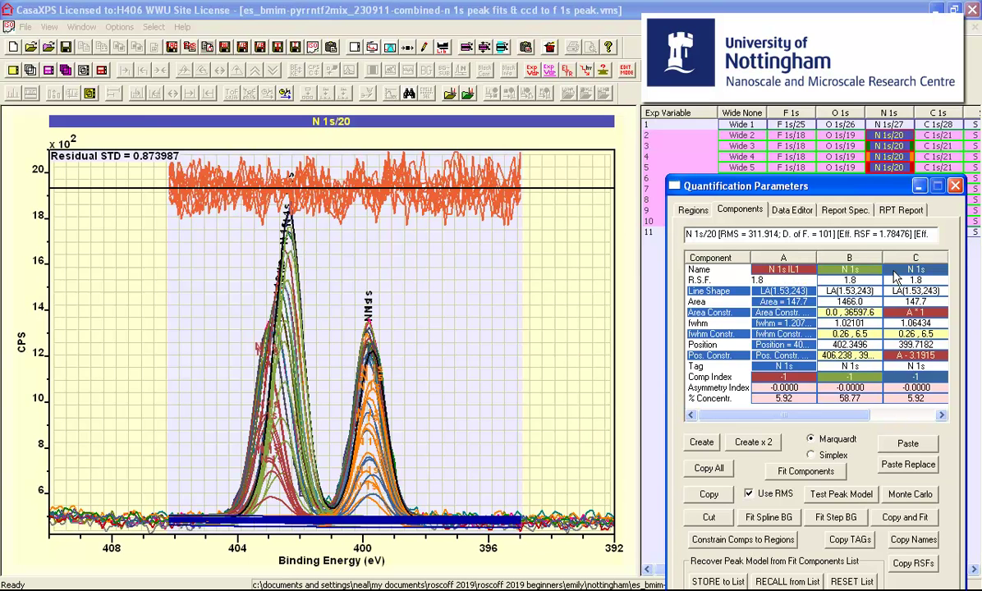
click(762, 270)
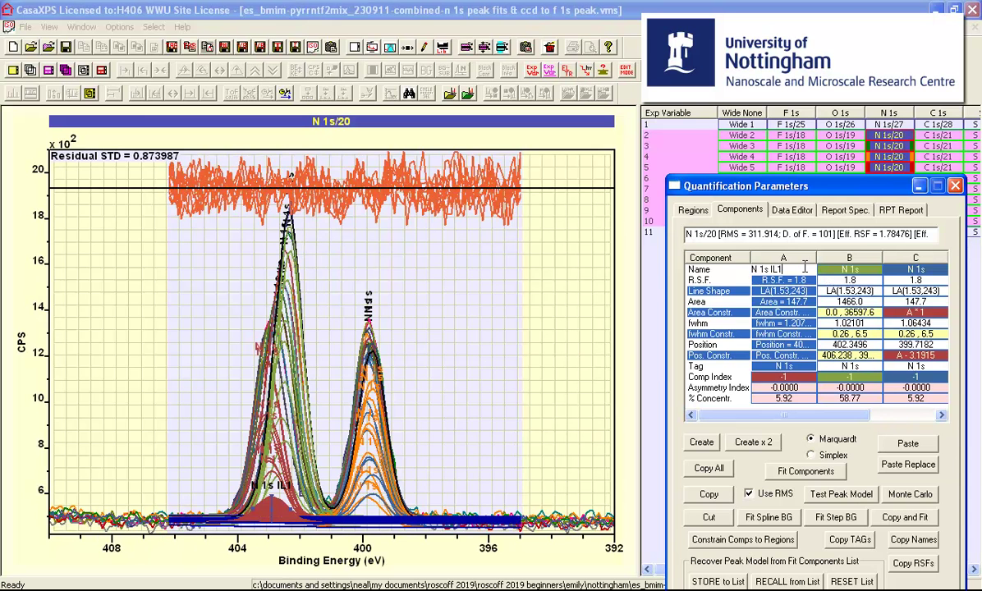
click(904, 271)
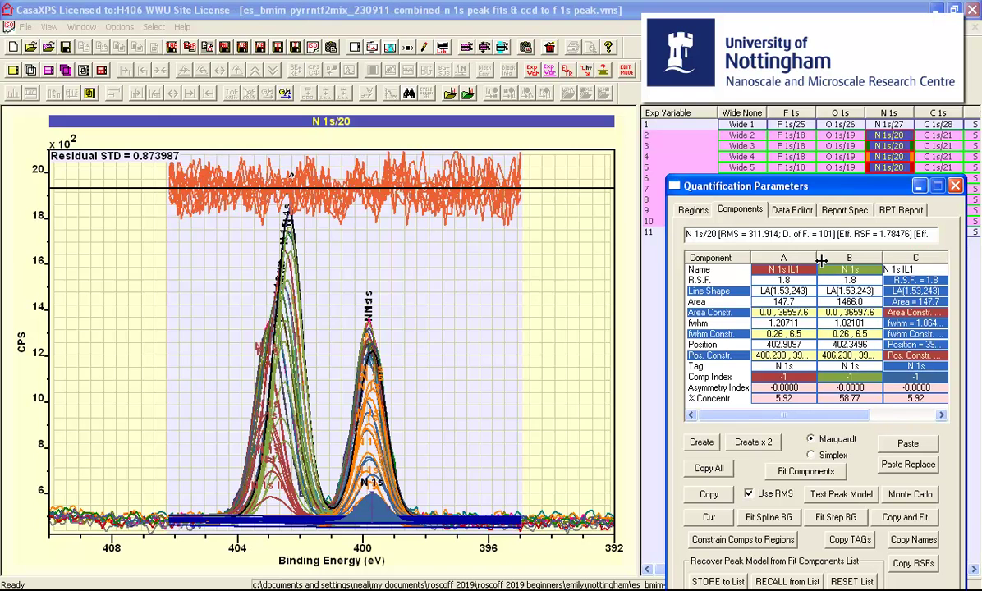
key(Return)
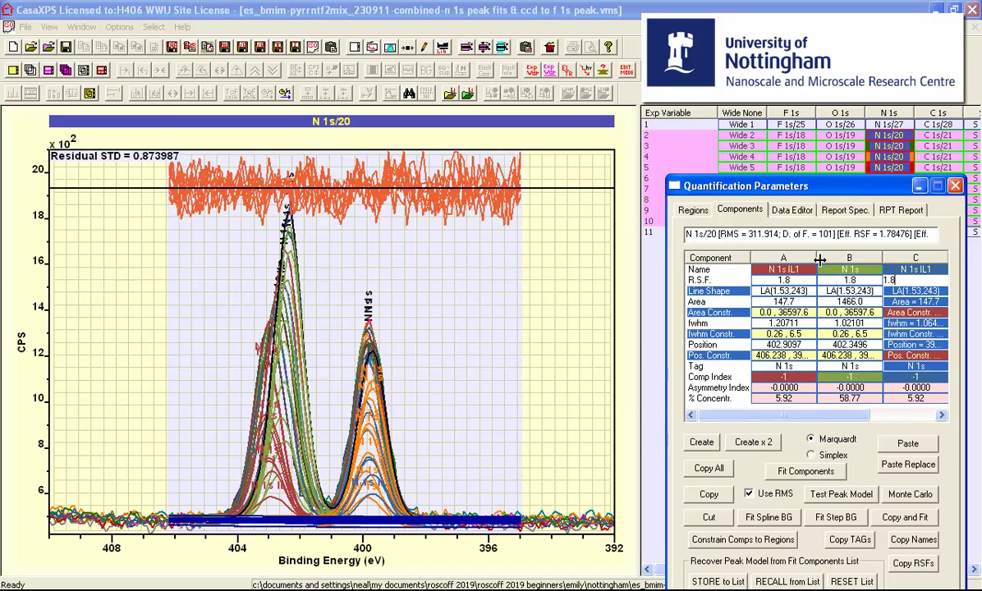
Rename components B and D to 'N 1s IL2'
click(857, 271)
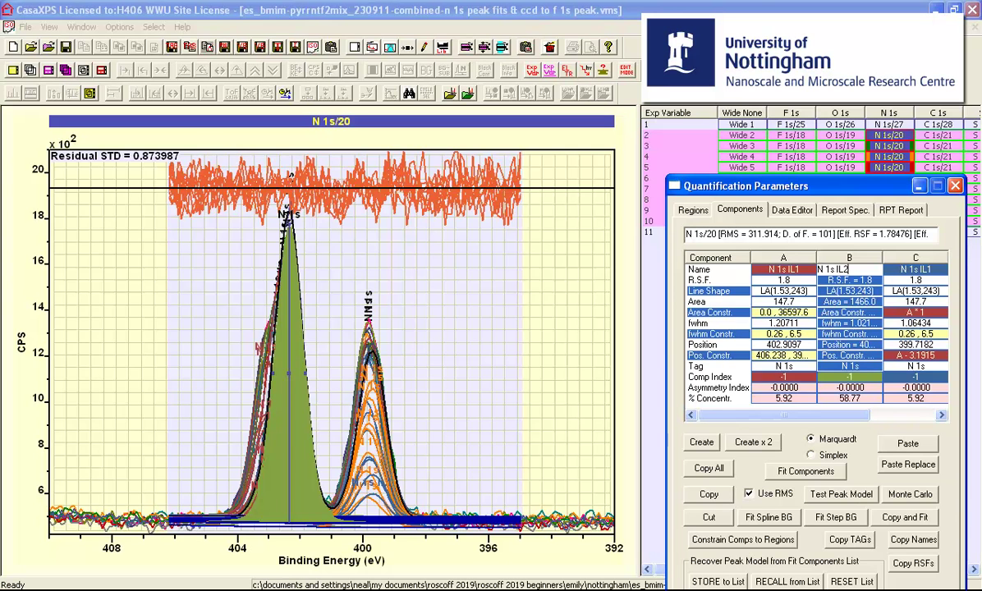
key(Return)
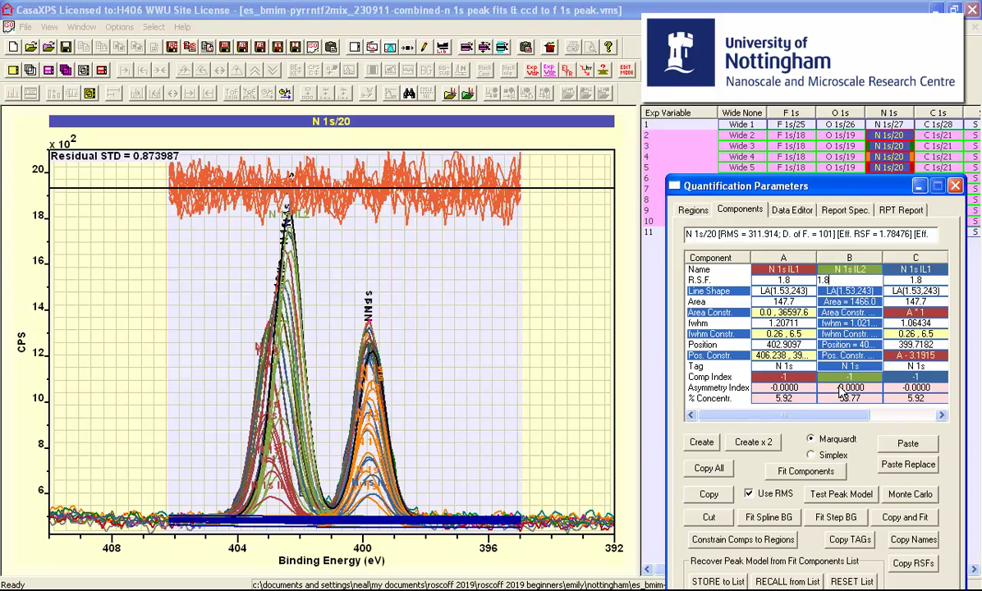
drag(794, 415, 862, 416)
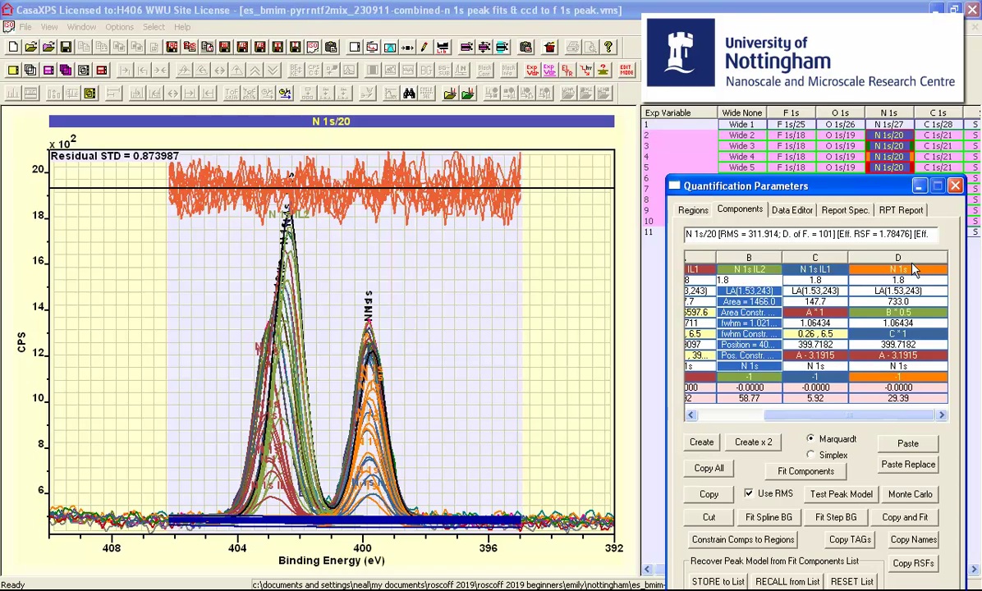
click(894, 270)
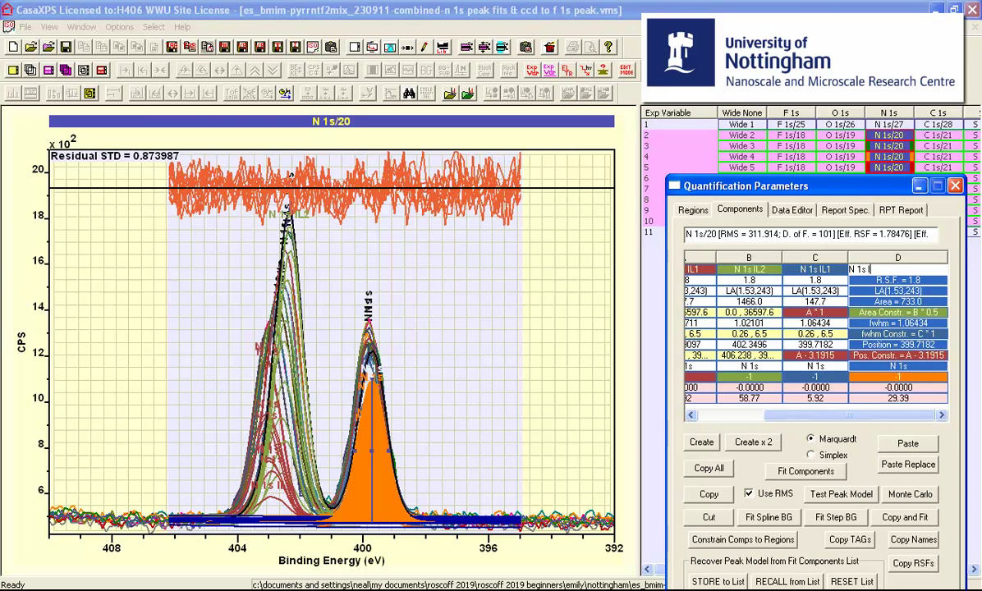
key(Return)
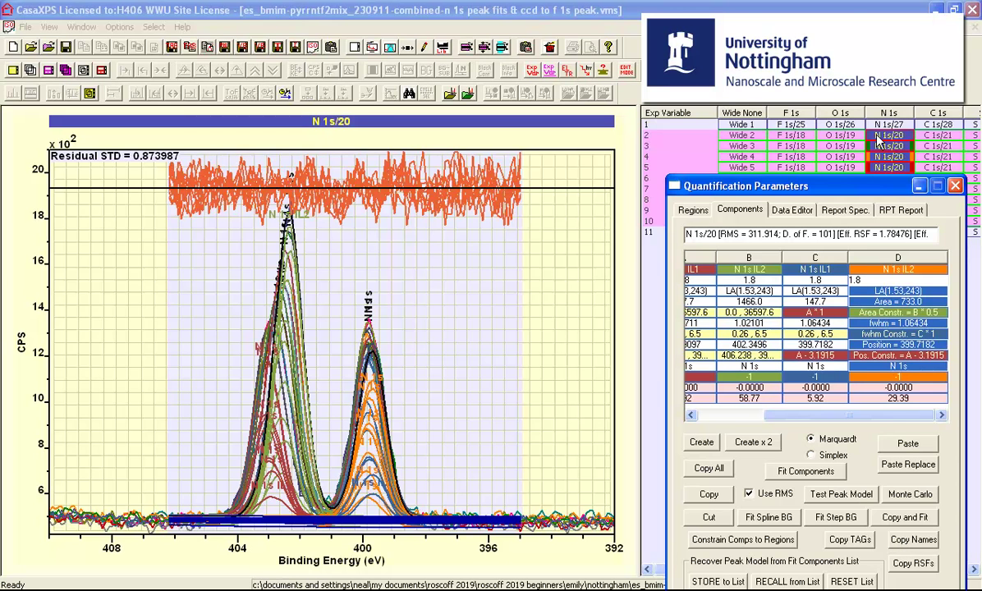
Copy the IL1 and IL2 component names to all listed N 1s spectra and check row 3's fit
click(913, 540)
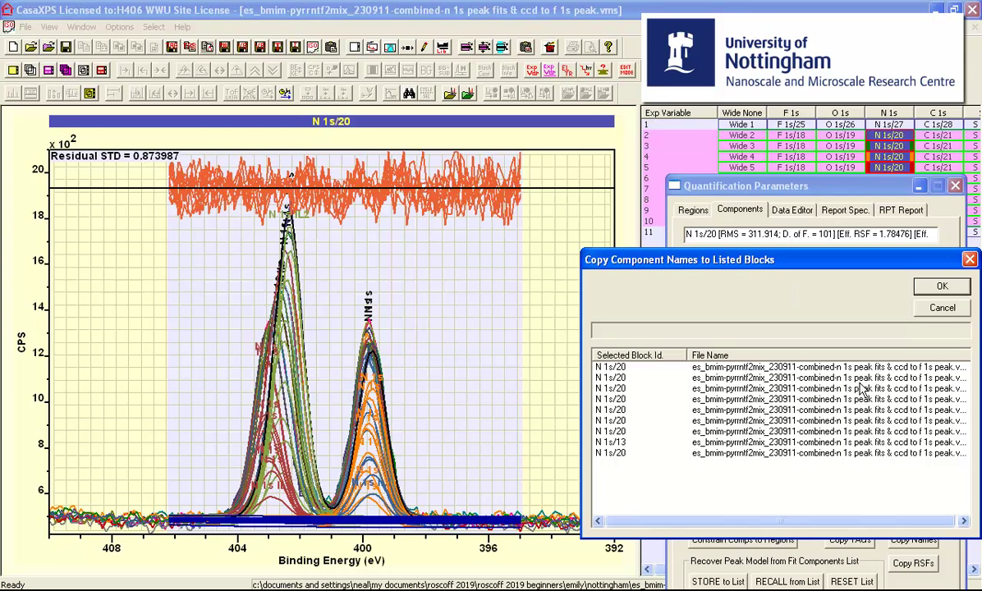
click(934, 292)
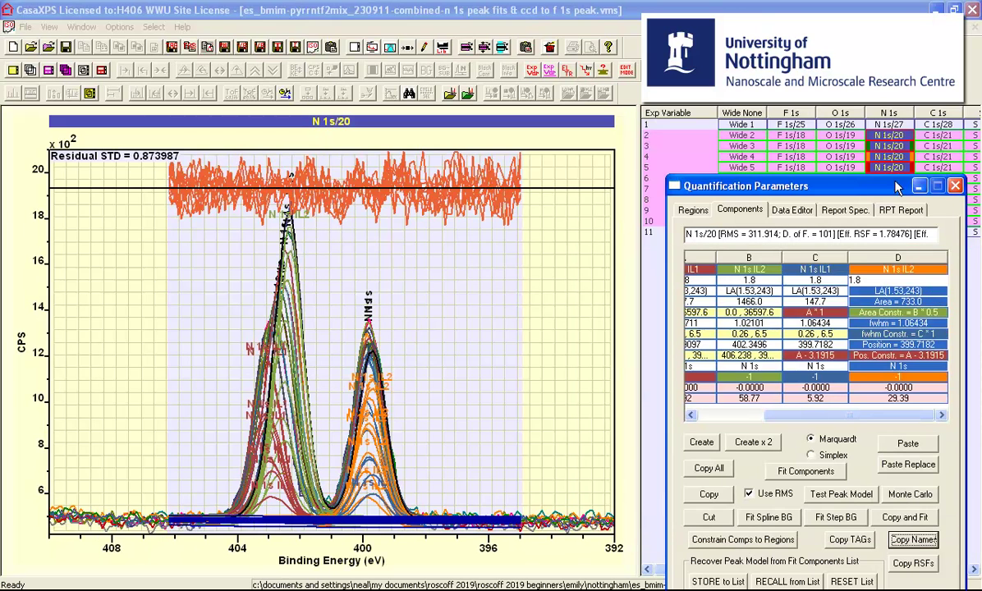
click(890, 148)
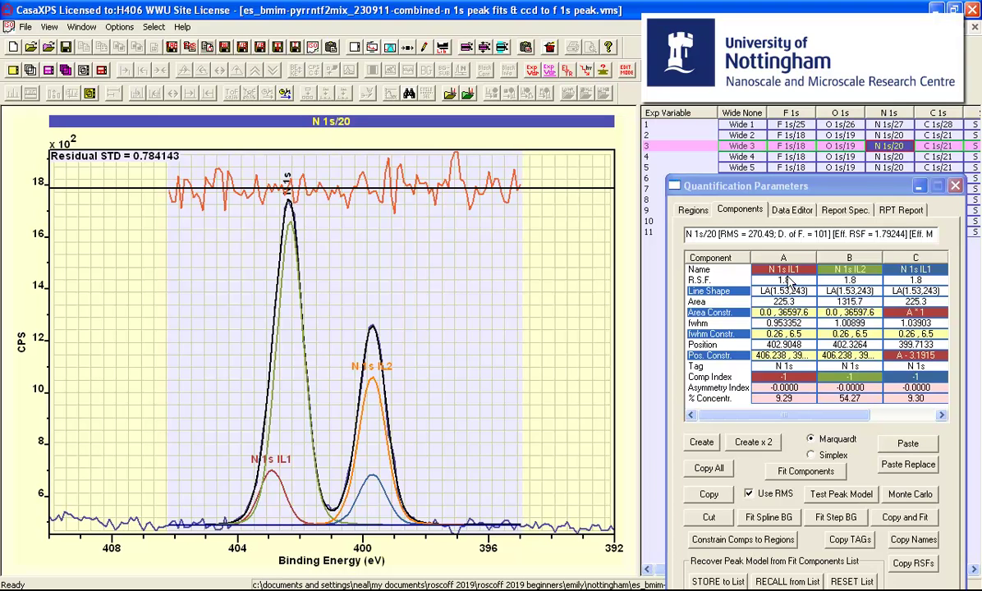
Reselect only N 1s rows 2–10, excluding rows 1 and 11
click(889, 113)
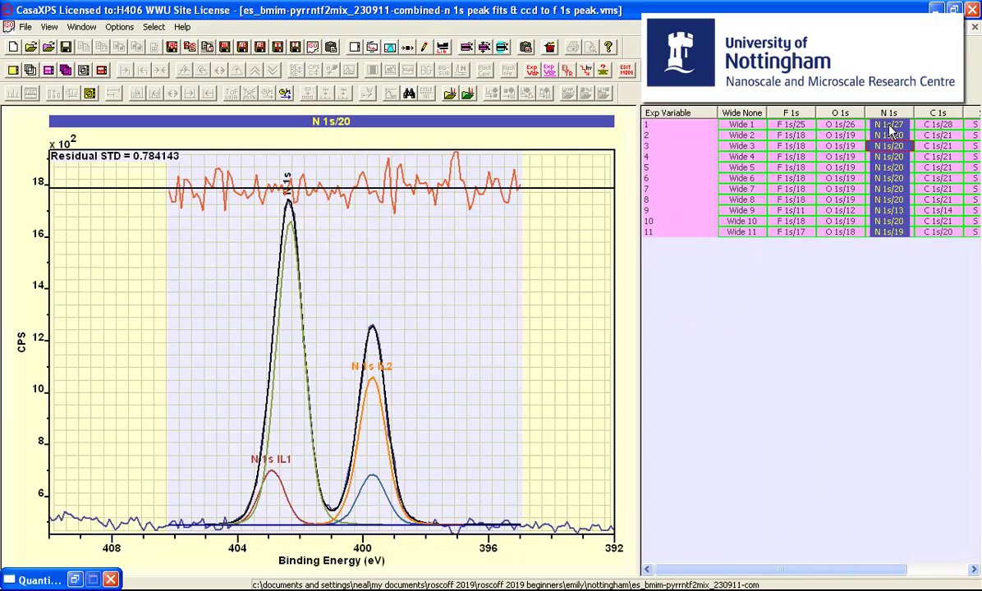
ctrl+click(890, 126)
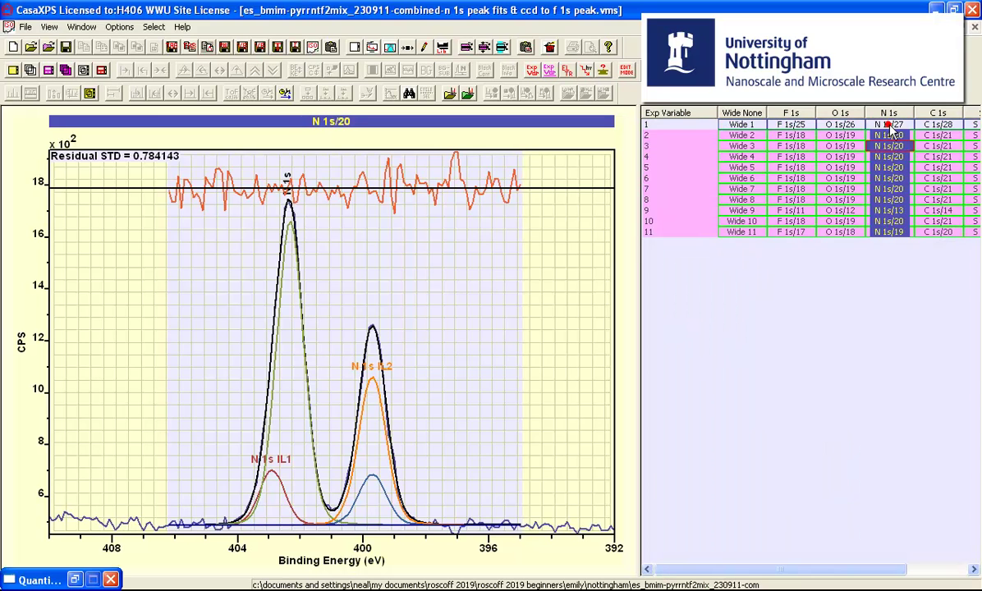
ctrl+click(890, 232)
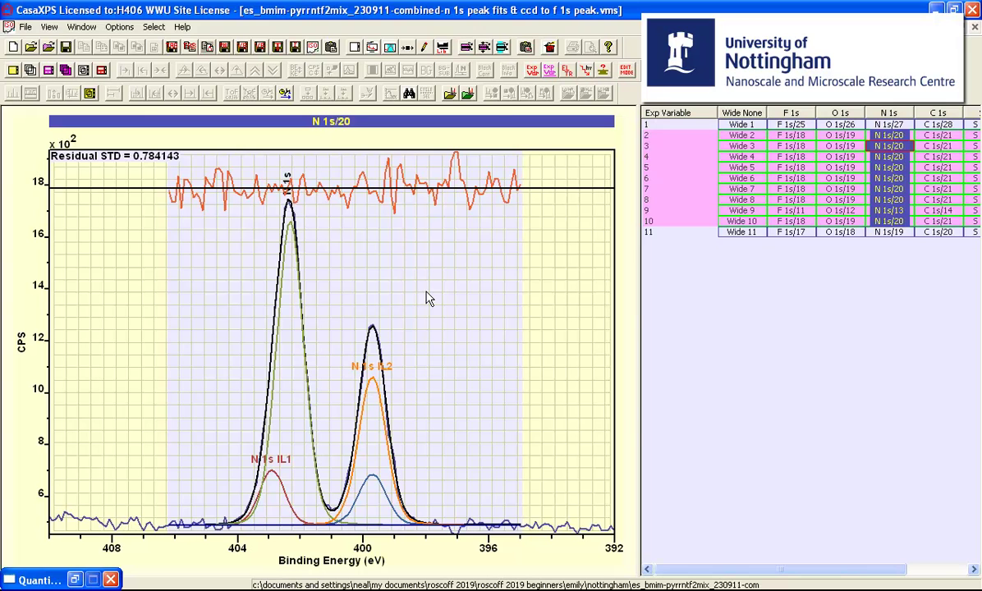
Generate a custom area report of N 1s IL1 and IL2 components for rows 2–10
click(390, 47)
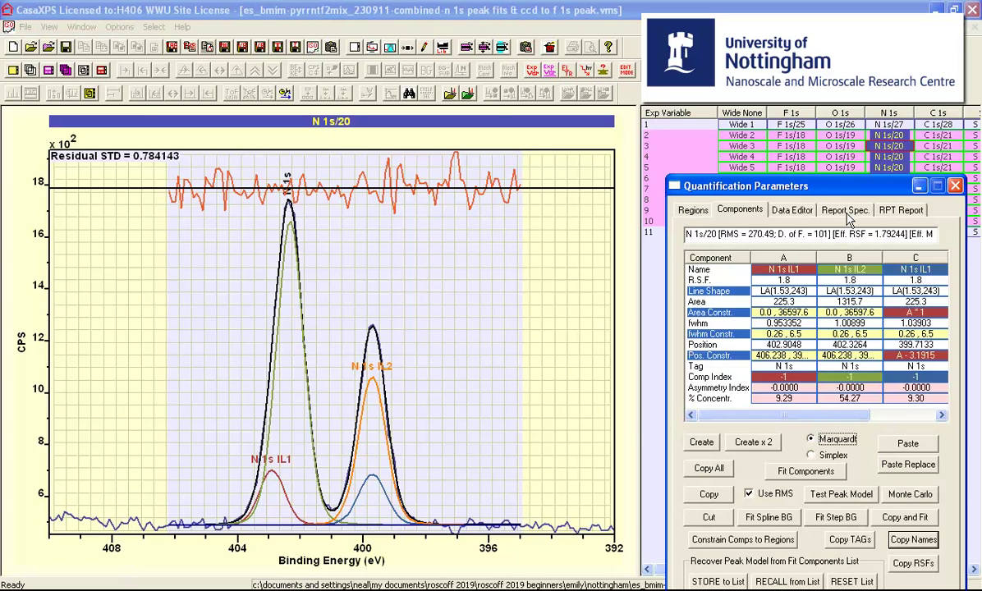
click(847, 211)
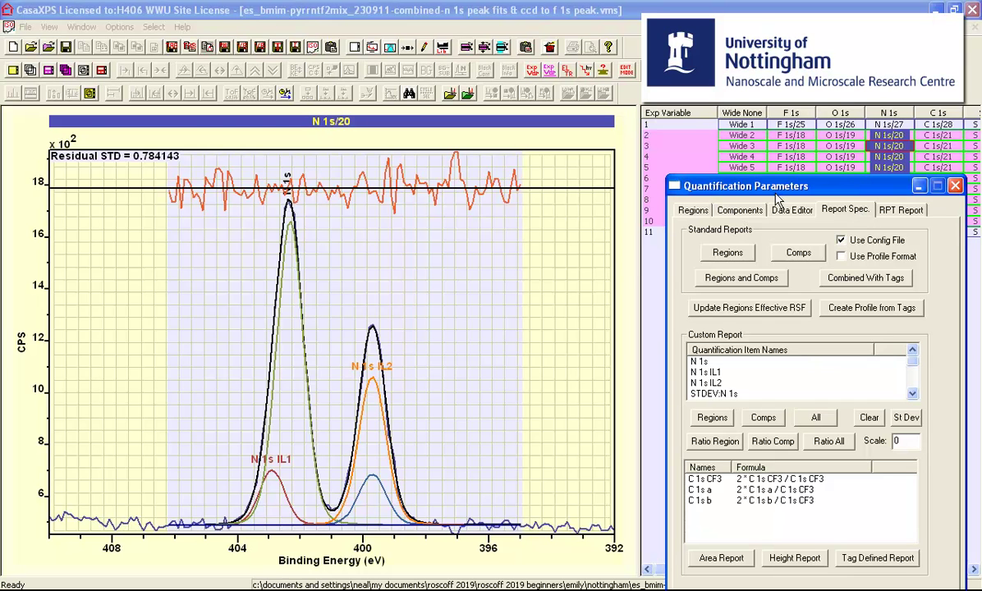
click(762, 419)
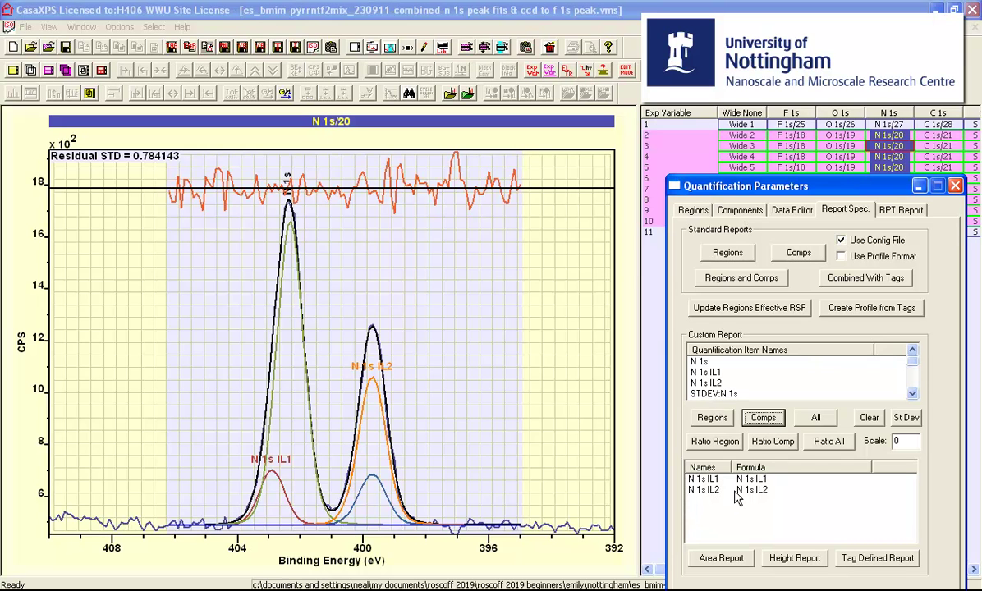
click(722, 562)
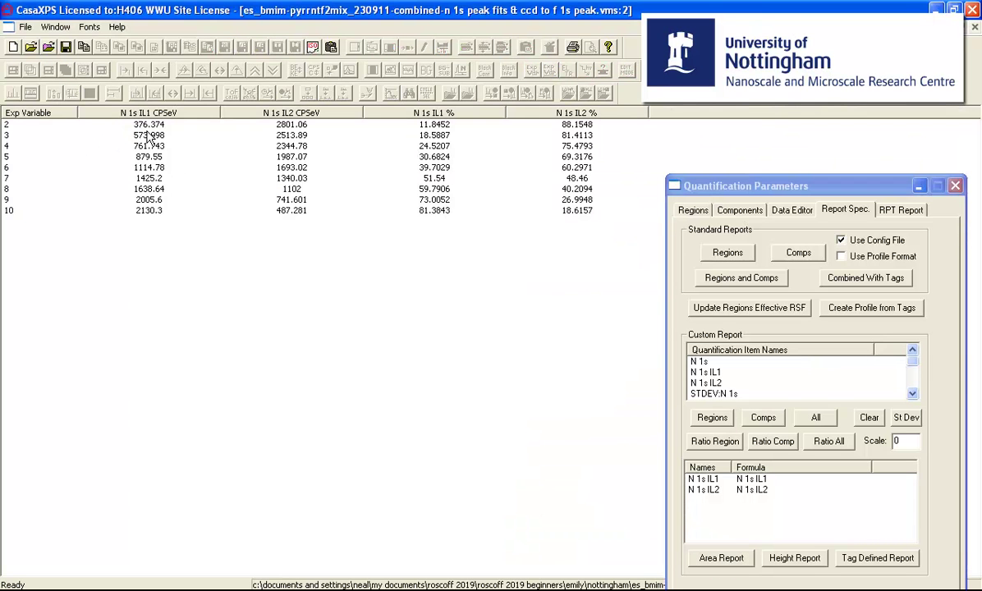